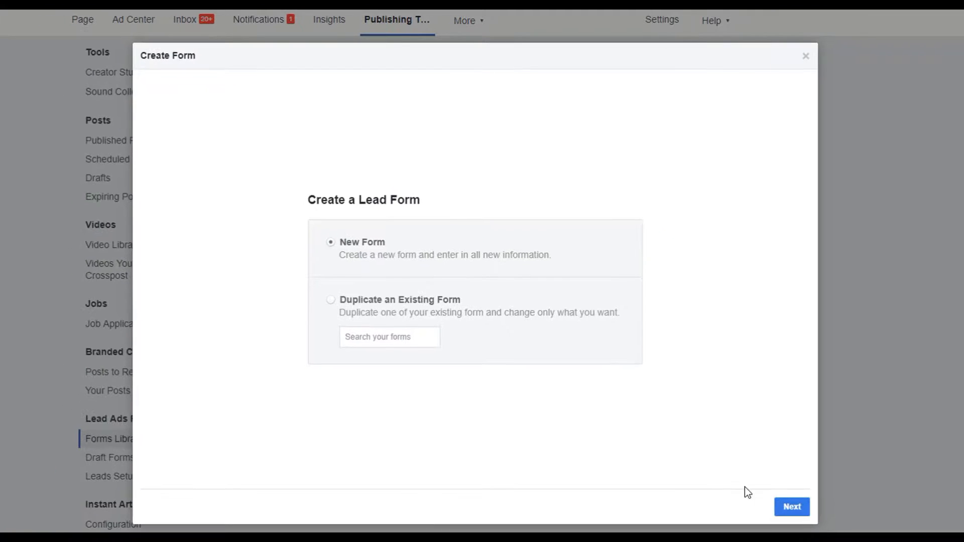
# Start a new blank lead form and dismiss the tip about form types.
pyautogui.click(804, 530)
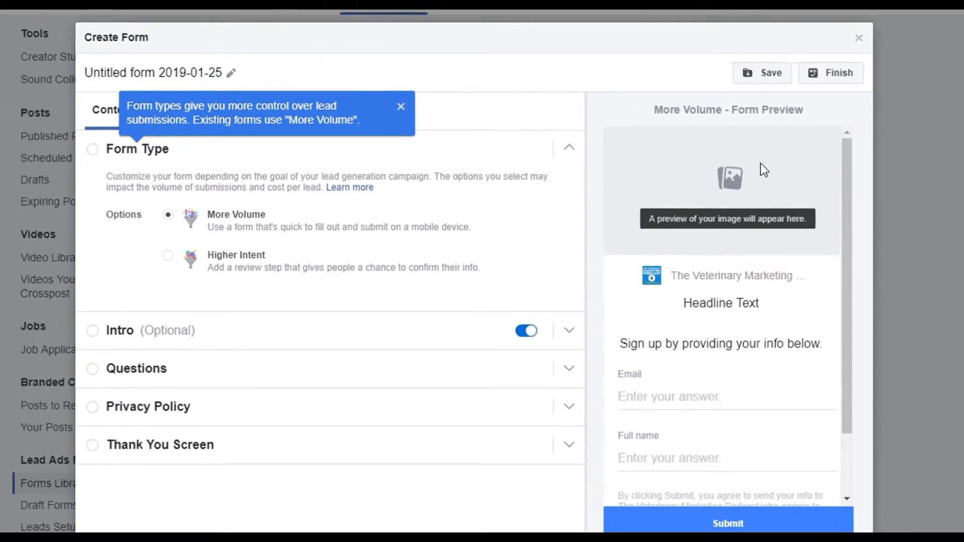
pyautogui.scroll(-1, 746, 236)
pyautogui.scroll(1, 778, 308)
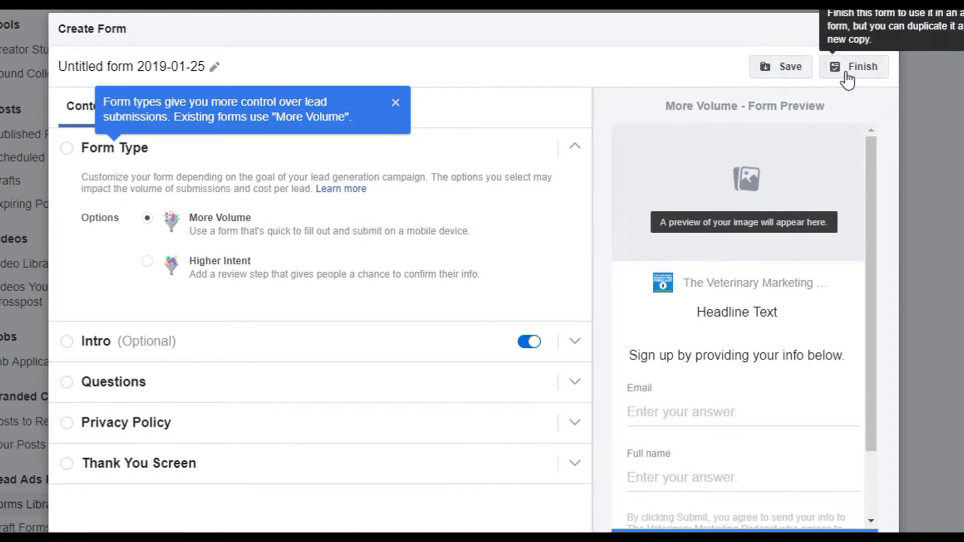
pyautogui.click(397, 103)
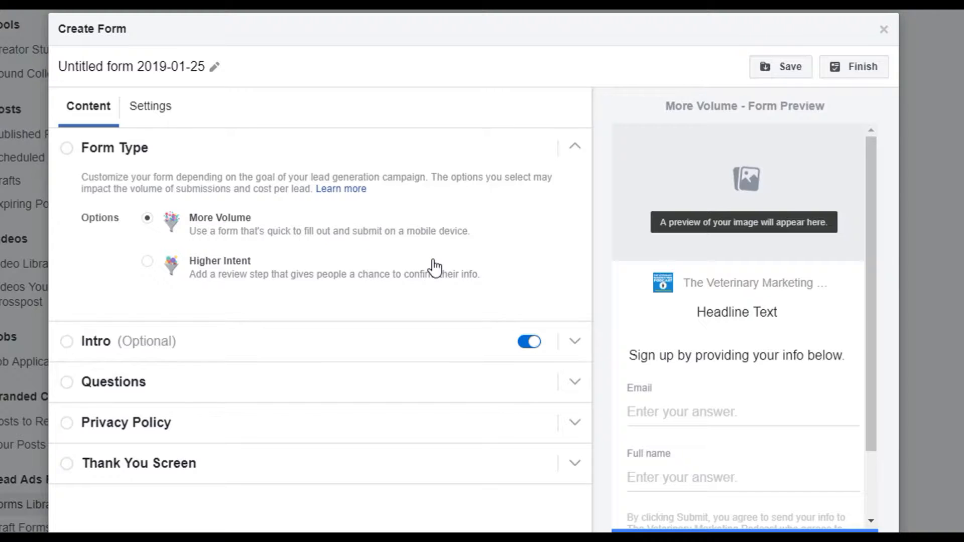
# Compare the two form types and set the lead form to Higher Intent.
pyautogui.click(208, 270)
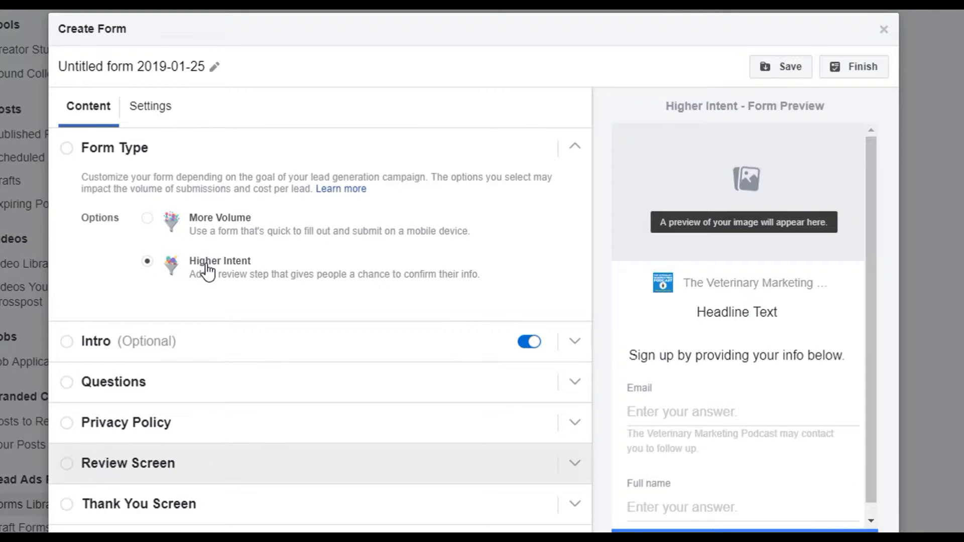
pyautogui.click(188, 236)
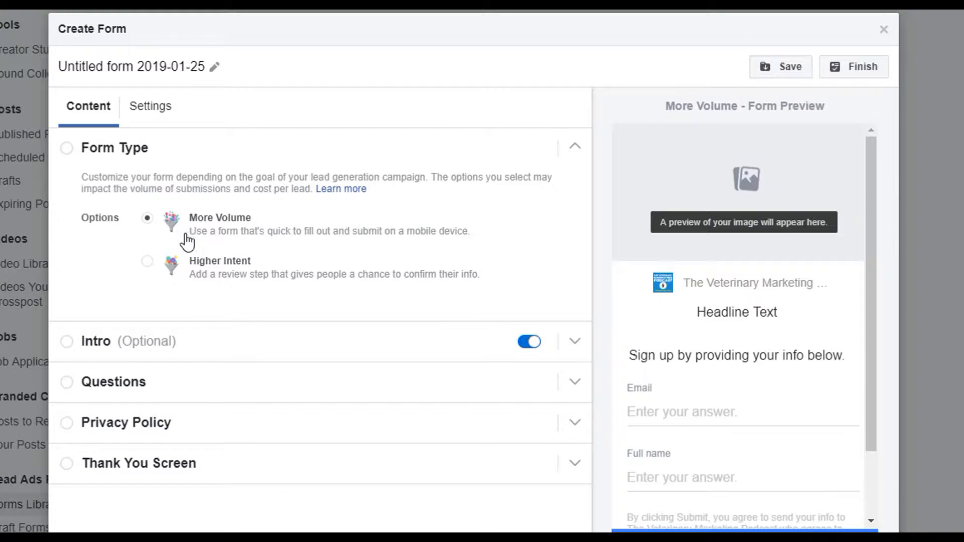
pyautogui.click(216, 271)
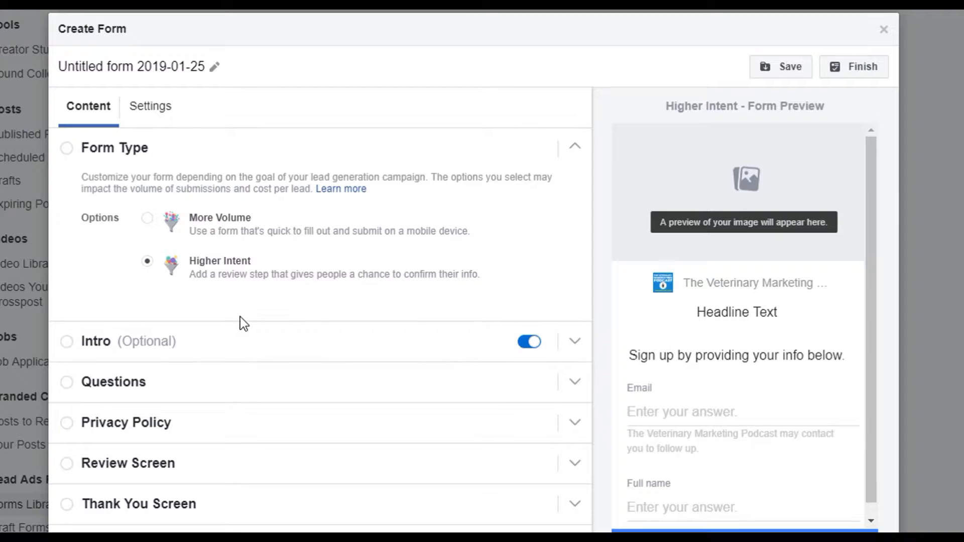
# Set the intro headline to "Learn How To Create A Digital Marketing Plan" and use the image from the ad.
pyautogui.click(578, 353)
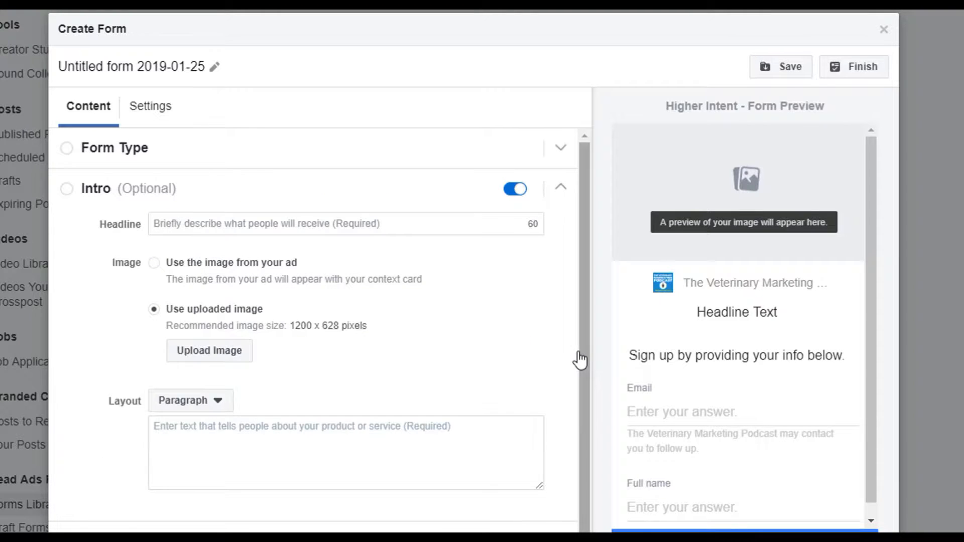
pyautogui.click(377, 224)
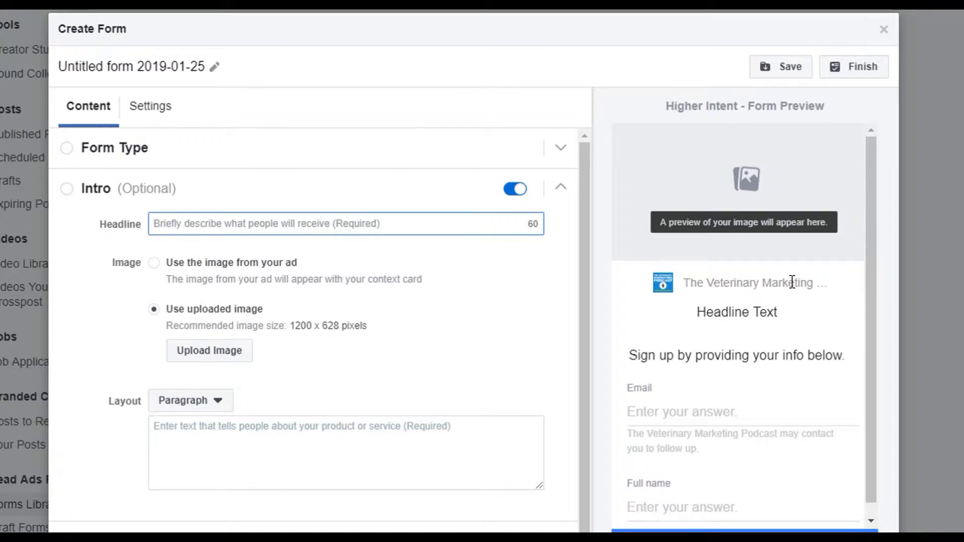
pyautogui.write('Learn How To Create A Digital Marketing Plan')
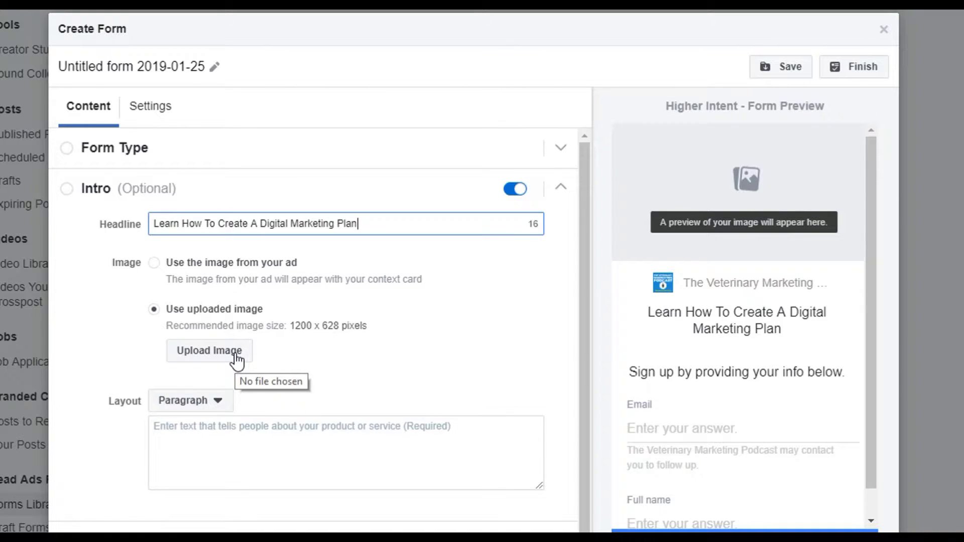
pyautogui.click(166, 283)
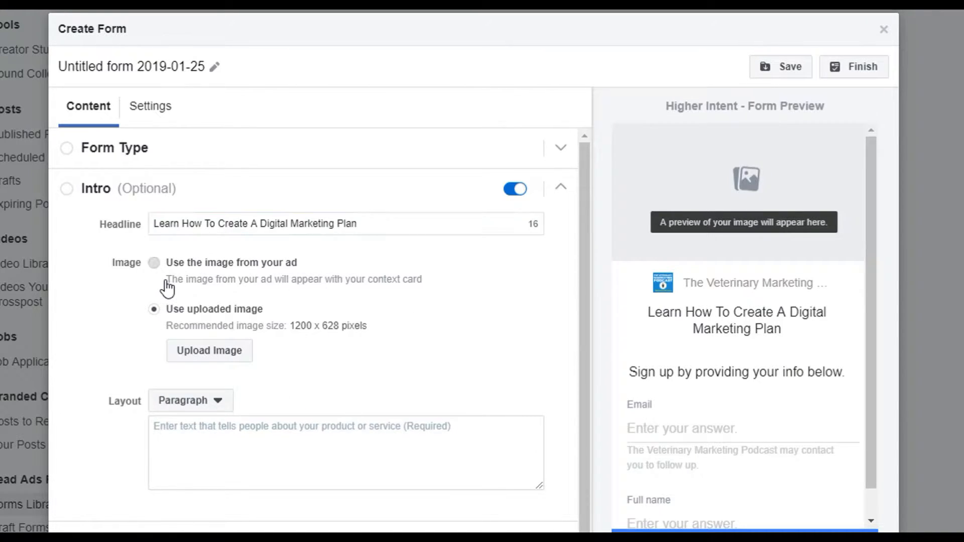
# Write an intro paragraph promoting a free training on creating a digital marketing plan to grow a veterinary practice.
pyautogui.click(224, 452)
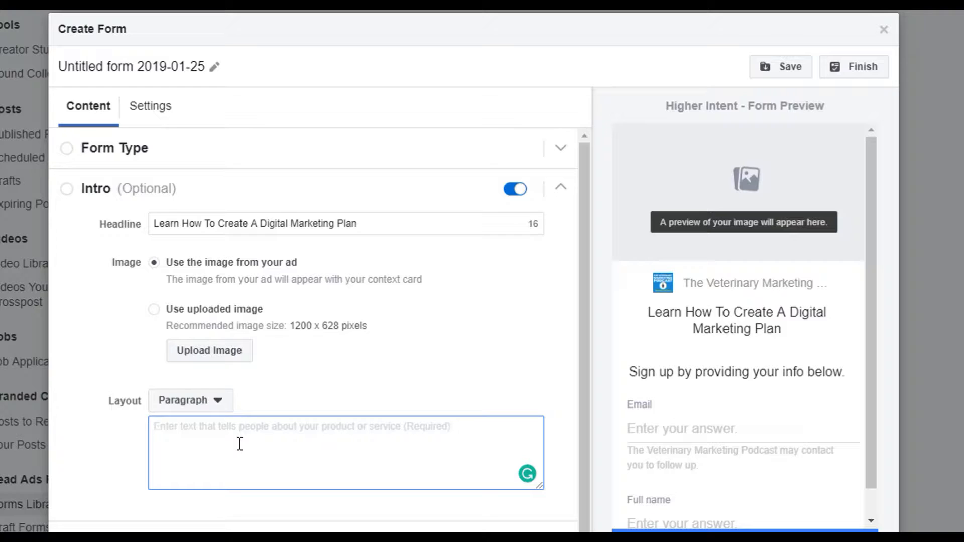
pyautogui.write('Do y')
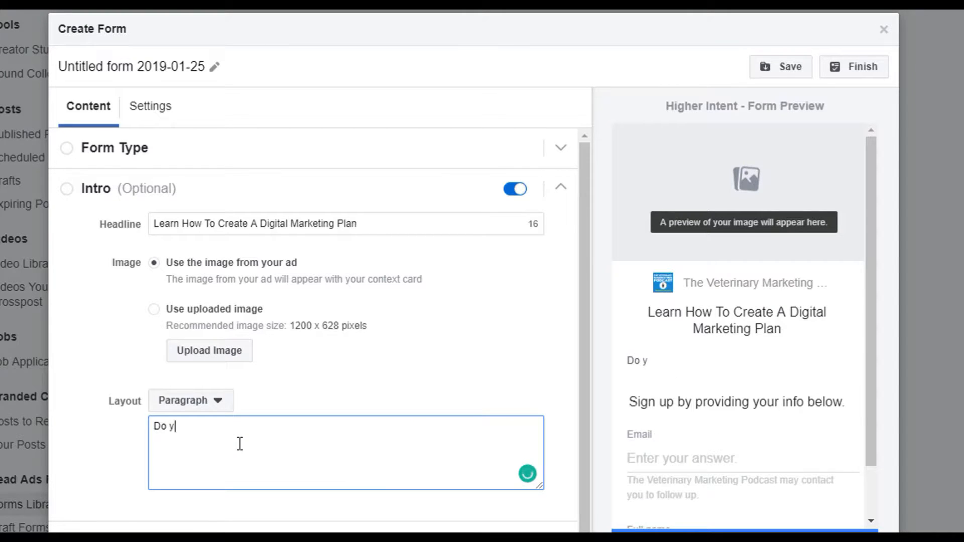
pyautogui.write('ou want to learn how to cre')
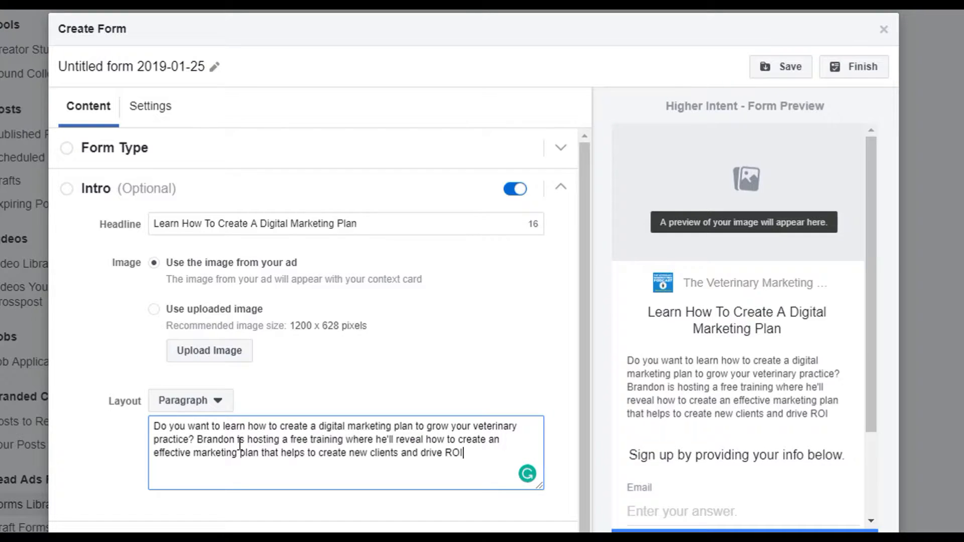
pyautogui.write('.')
pyautogui.scroll(-1, 231, 406)
pyautogui.scroll(-1, 269, 336)
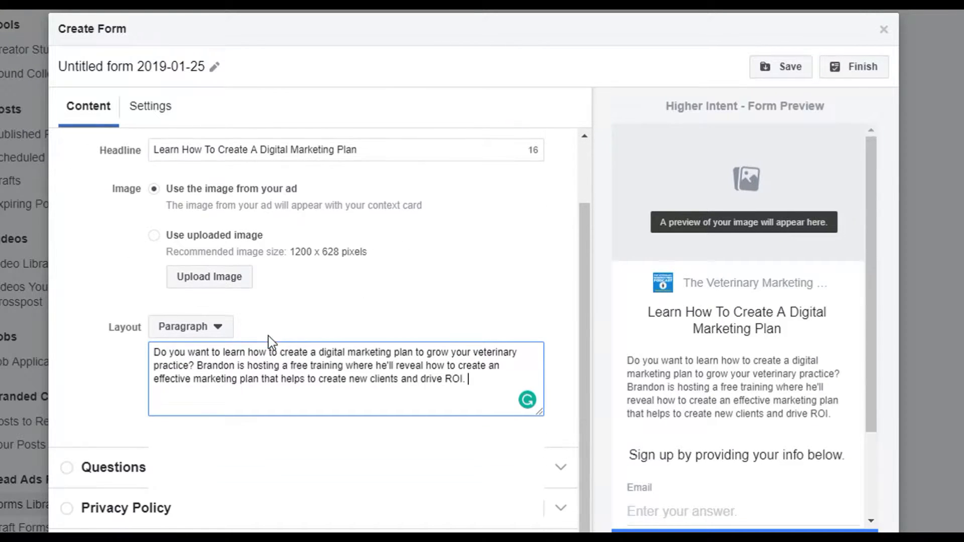
pyautogui.scroll(2, 309, 321)
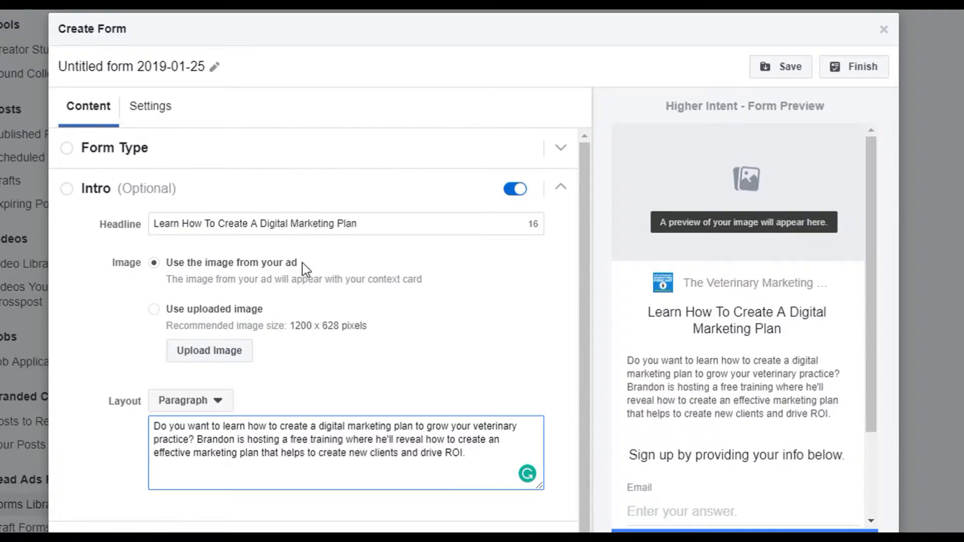
# Check the layout choices offered for the intro text and review its headline.
pyautogui.tripleClick(287, 450)
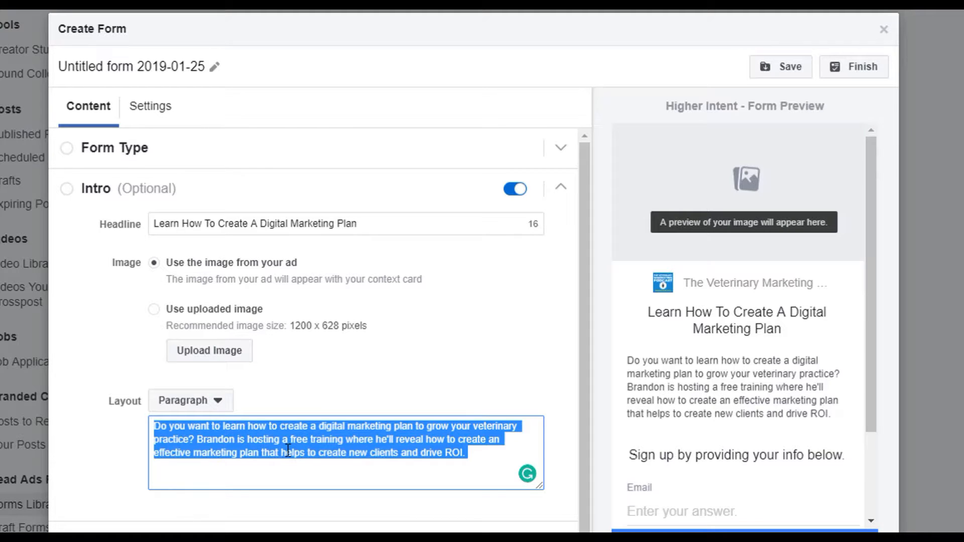
pyautogui.click(220, 401)
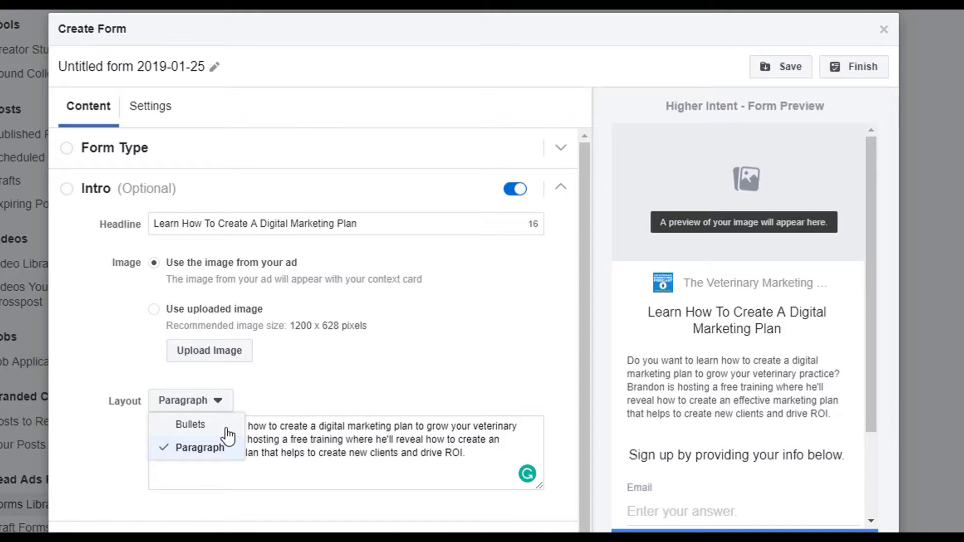
pyautogui.tripleClick(369, 229)
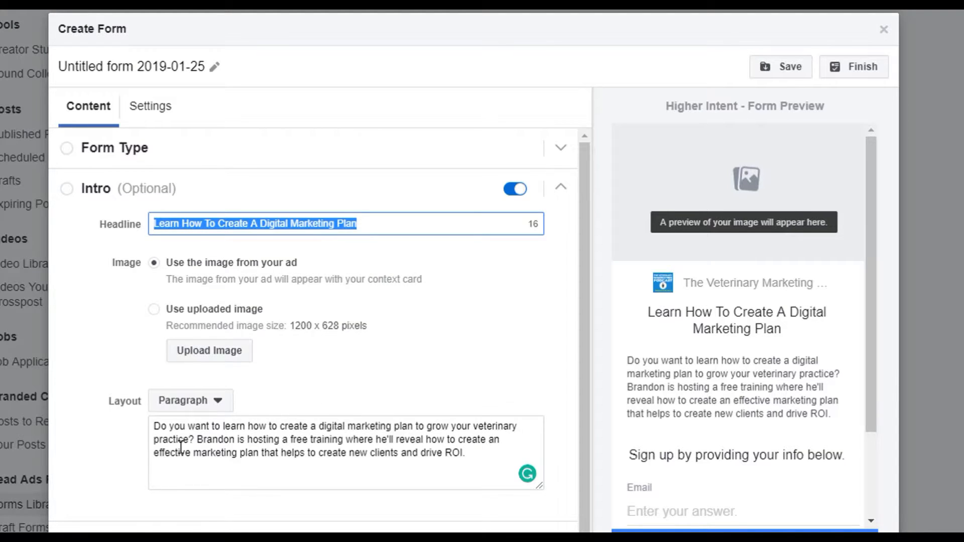
# Add a short-answer custom question in the Questions section.
pyautogui.scroll(-2, 209, 444)
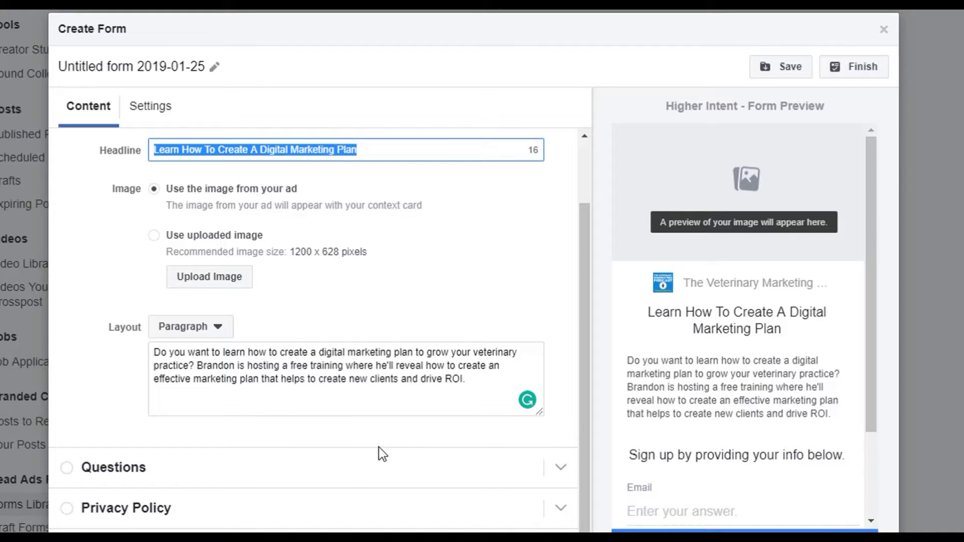
pyautogui.click(489, 472)
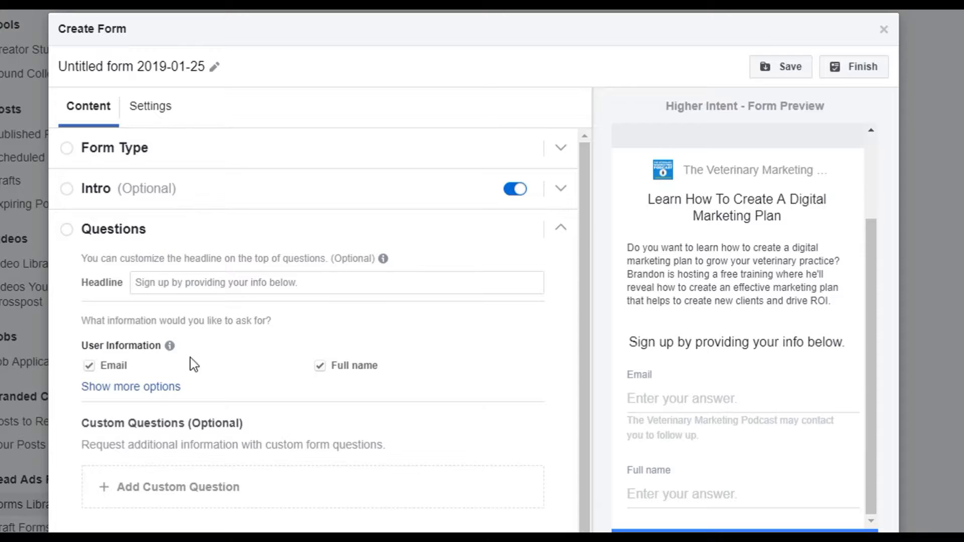
pyautogui.scroll(-1, 199, 375)
pyautogui.click(176, 425)
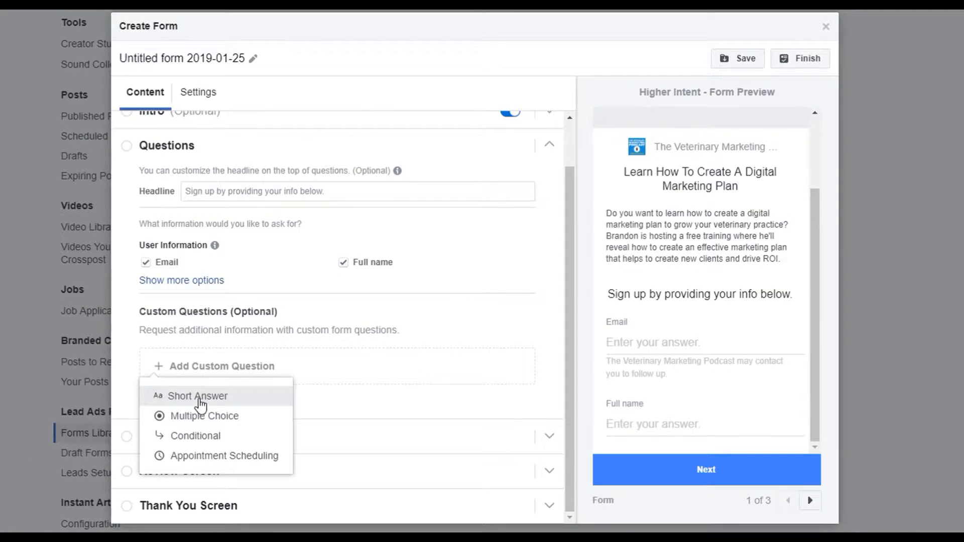
pyautogui.click(200, 399)
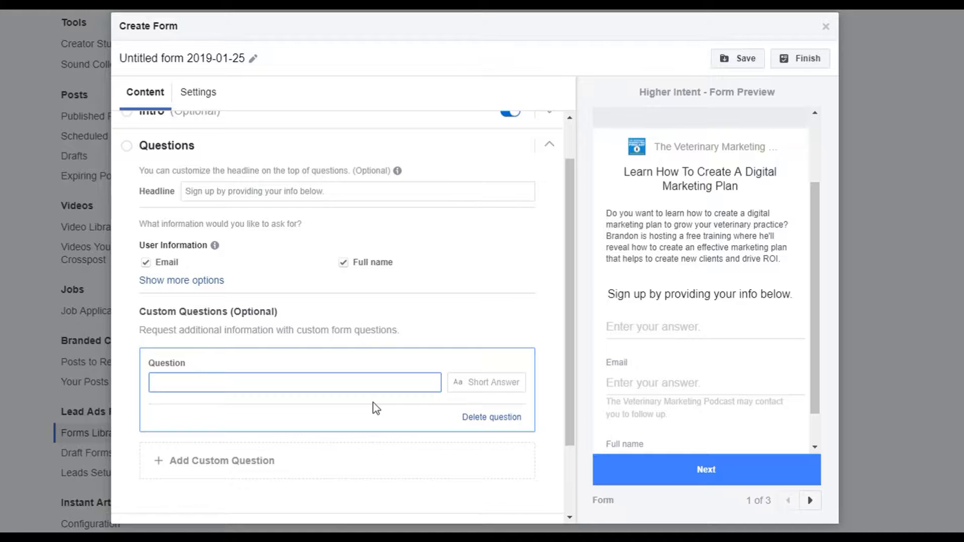
# Review the blank short-answer question in the form preview and delete it.
pyautogui.scroll(2, 660, 301)
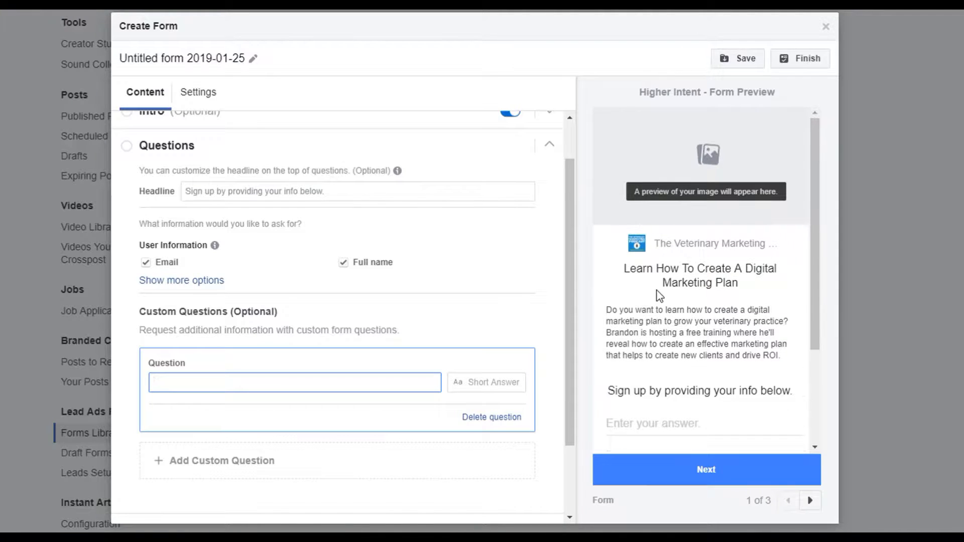
pyautogui.scroll(-3, 660, 306)
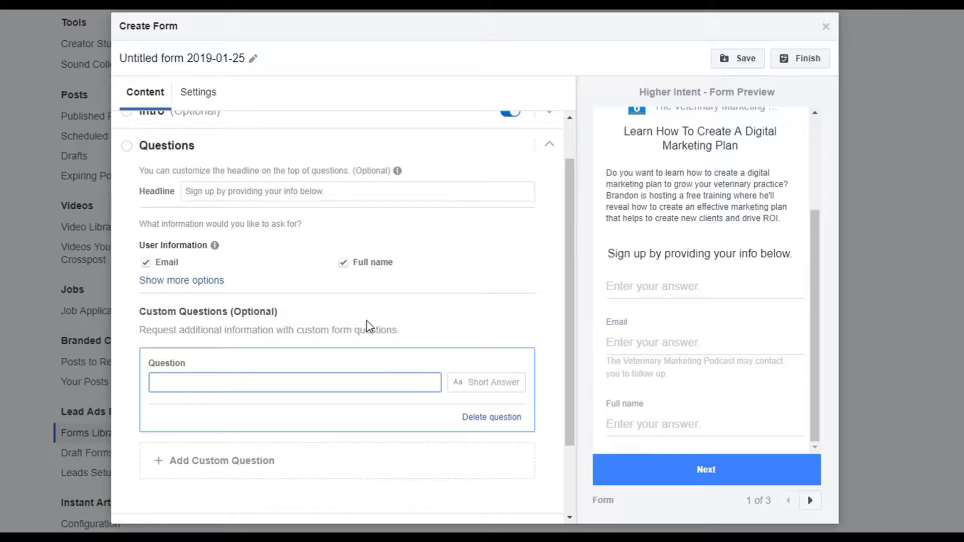
pyautogui.scroll(-2, 366, 327)
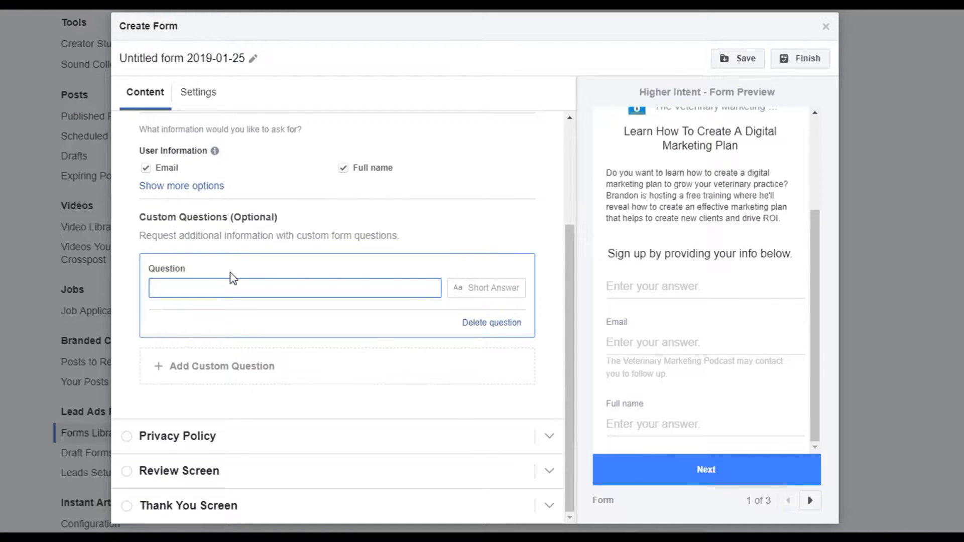
pyautogui.click(466, 290)
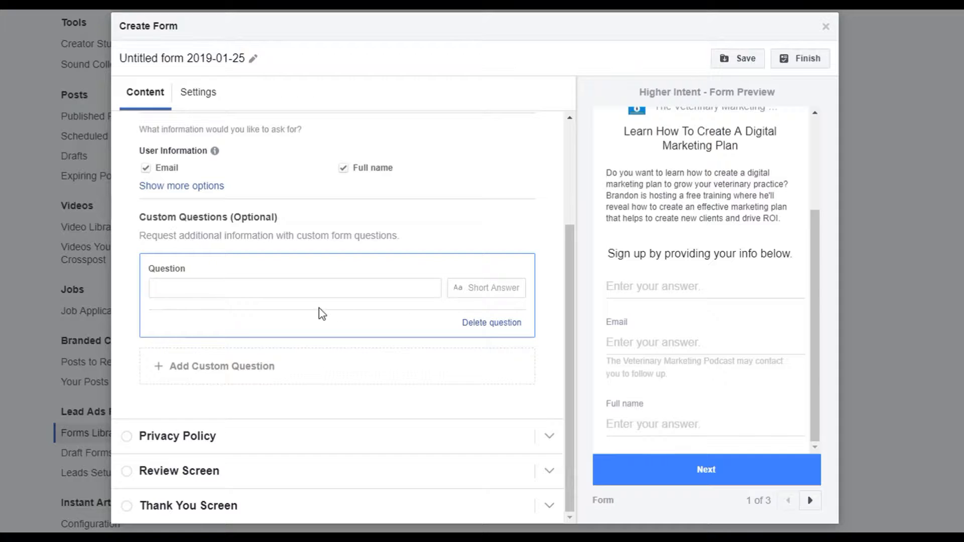
pyautogui.click(499, 324)
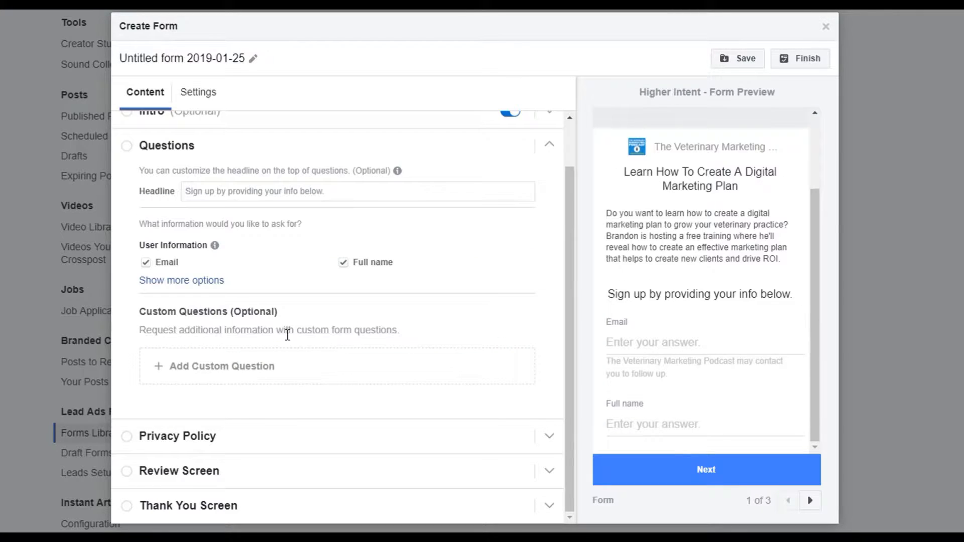
# Try out a multiple-choice custom question and delete it again.
pyautogui.click(254, 378)
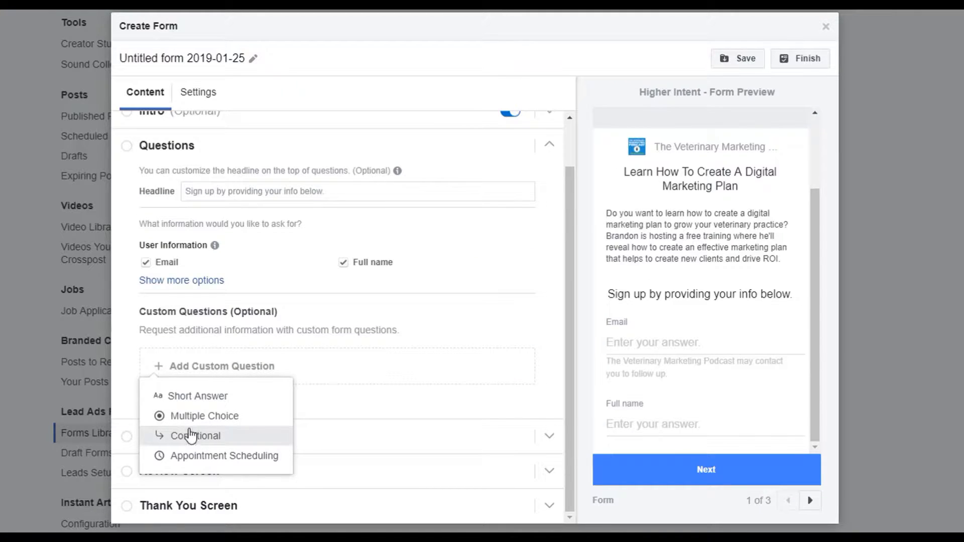
pyautogui.click(191, 417)
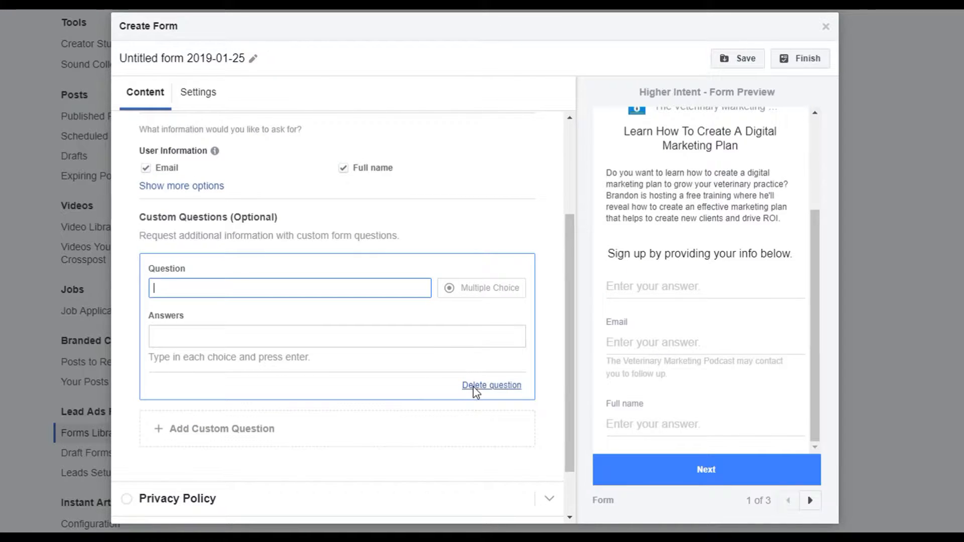
pyautogui.click(489, 387)
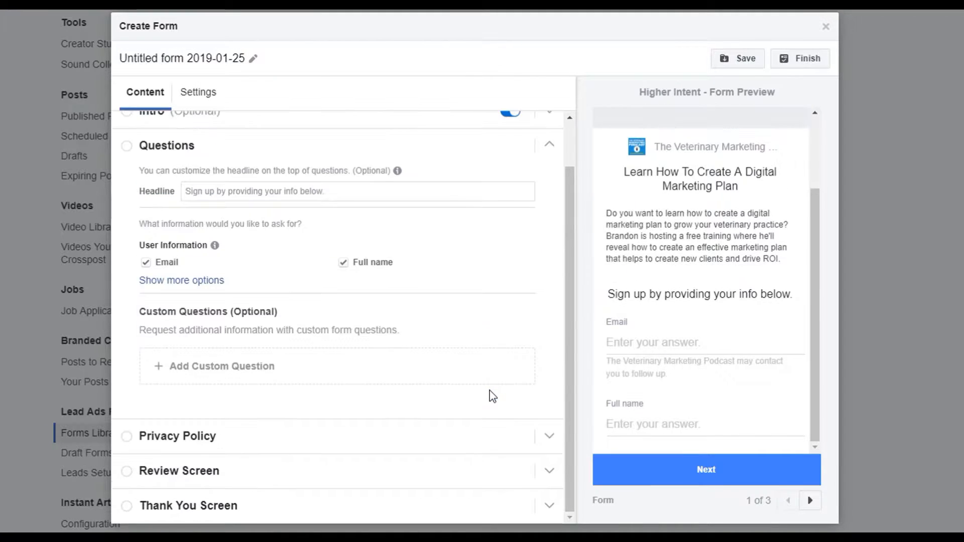
pyautogui.click(236, 447)
pyautogui.click(301, 304)
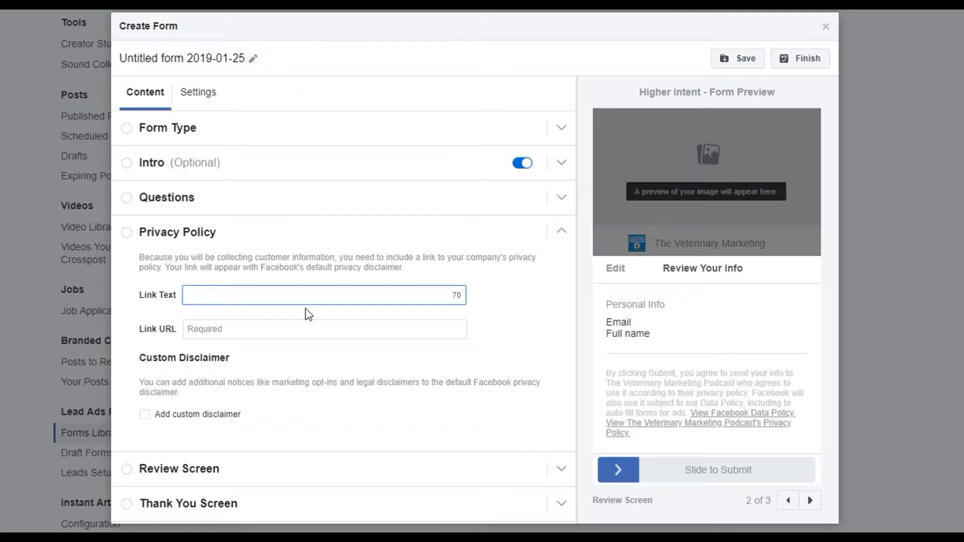
pyautogui.write('http')
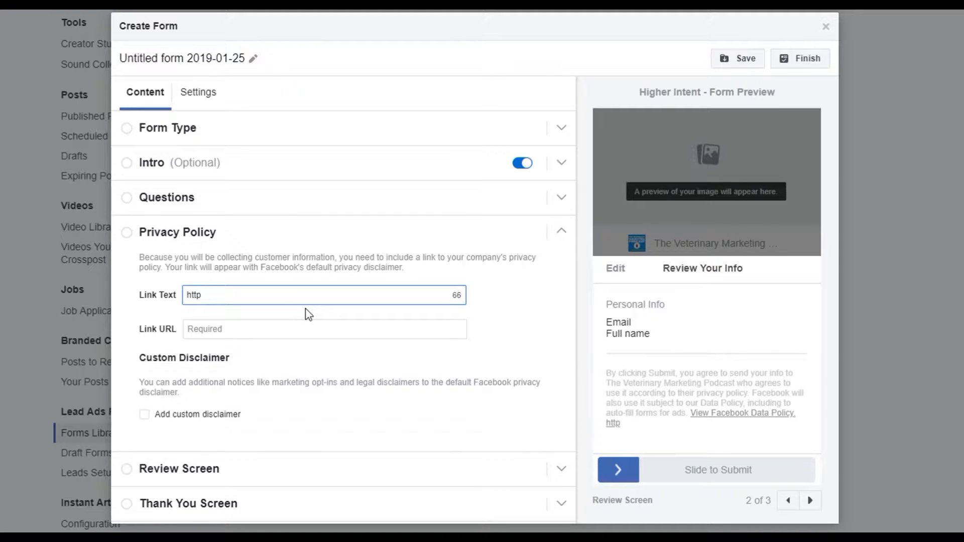
pyautogui.write(':/')
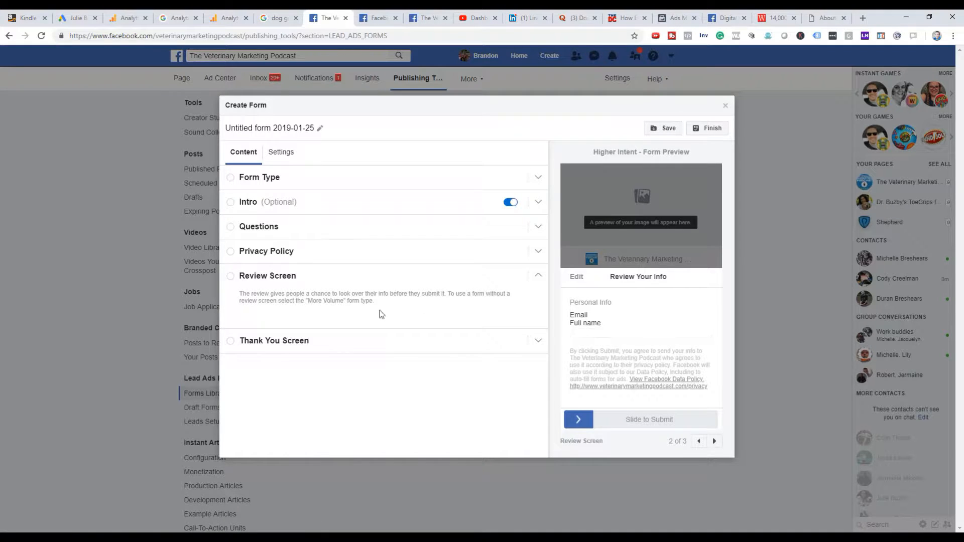
# Change the Thank You Screen headline to "Thanks, you're registered, be sure to get your planner".
pyautogui.click(329, 352)
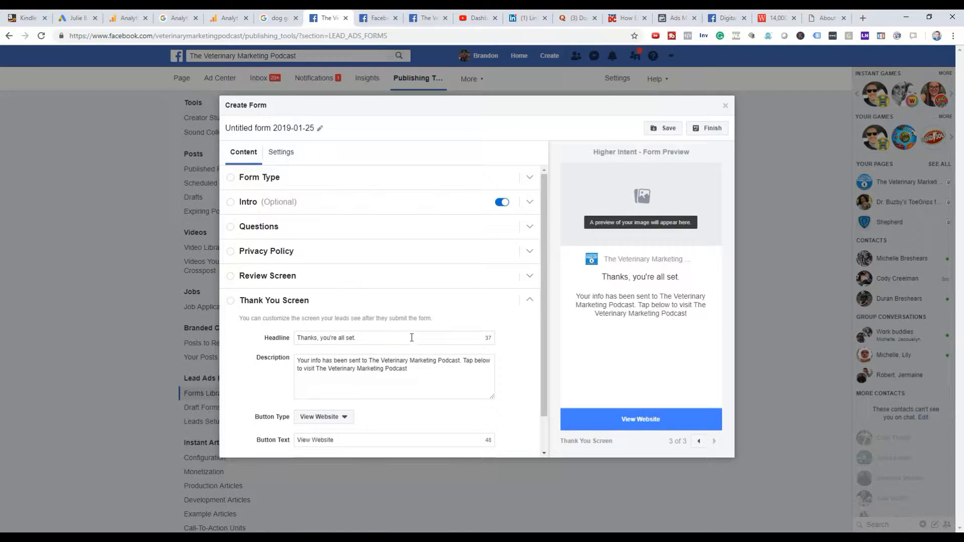
pyautogui.scroll(-1, 512, 345)
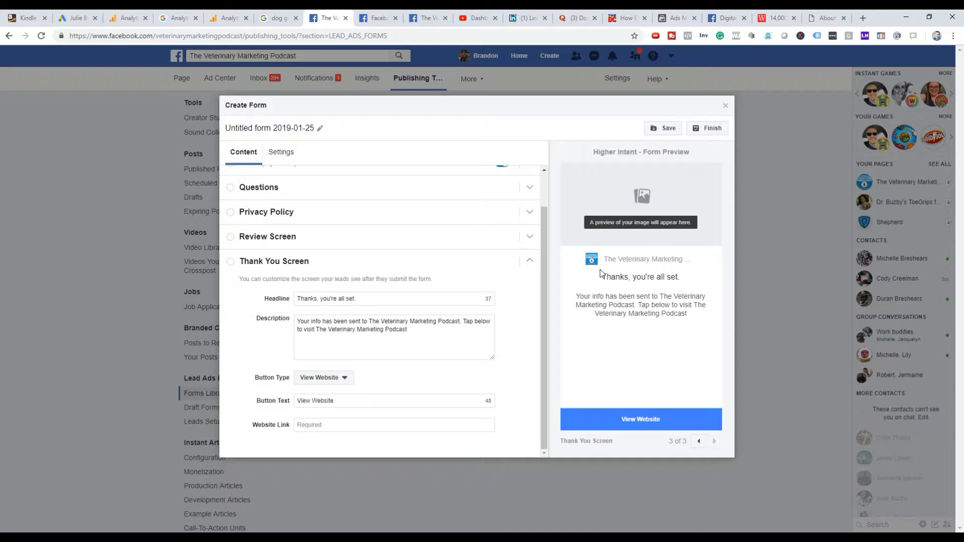
pyautogui.click(411, 301)
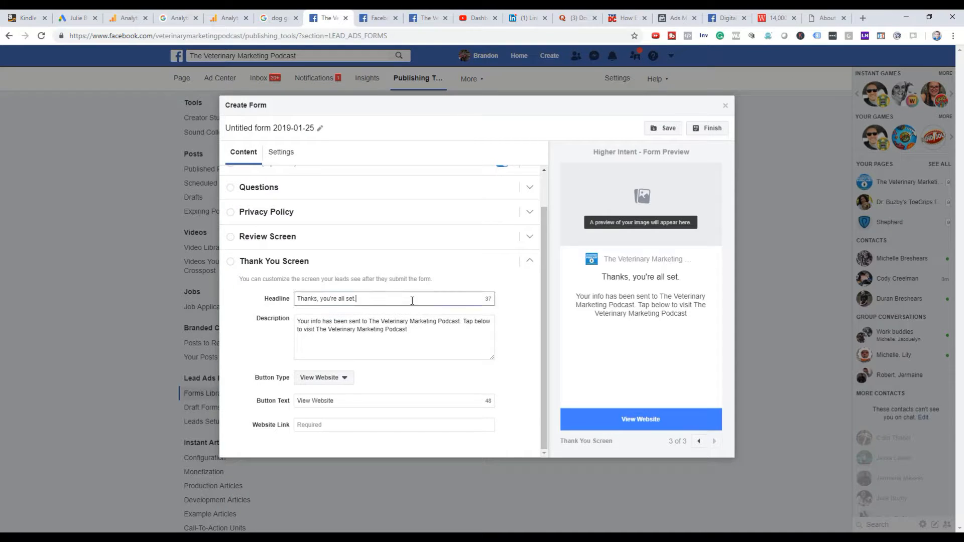
pyautogui.press('BackSpace')
pyautogui.press('BackSpace')
pyautogui.press('BackSpace')
pyautogui.press('BackSpace')
pyautogui.press('BackSpace')
pyautogui.press('BackSpace')
pyautogui.press('BackSpace')
pyautogui.press('BackSpace')
pyautogui.press('BackSpace')
pyautogui.press('BackSpace')
pyautogui.press('BackSpace')
pyautogui.write('re reg')
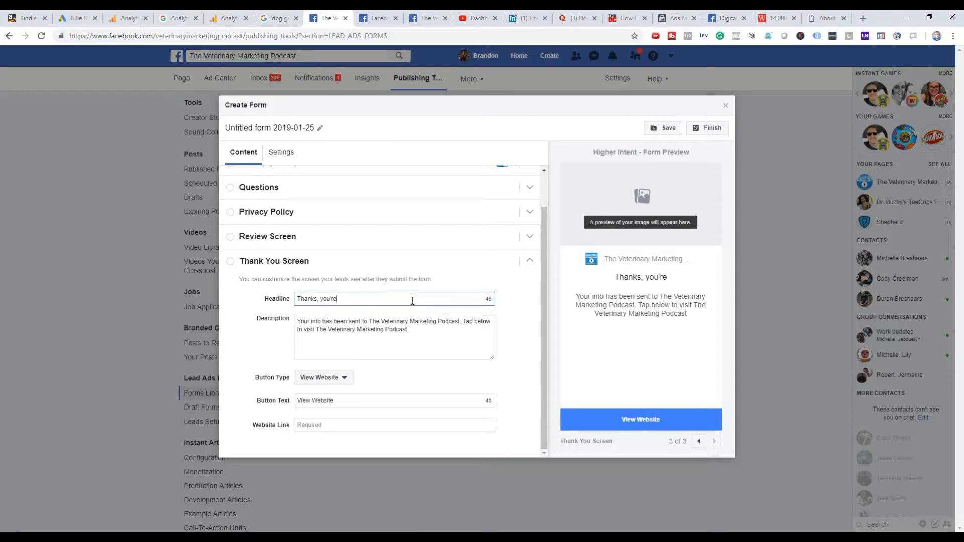
pyautogui.press('BackSpace')
pyautogui.press('BackSpace')
pyautogui.press('BackSpace')
pyautogui.write('registered, be sure to get your planner')
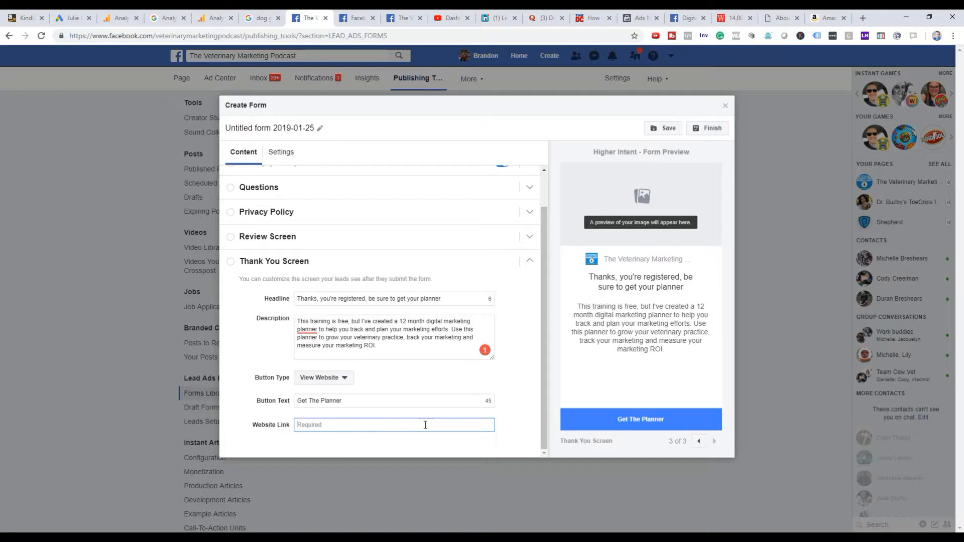
# Complete the 12 month planner description, set the button text to "Get The Planner" with its Amazon product link, and save the form.
pyautogui.hotkey('ctrl', 'v')
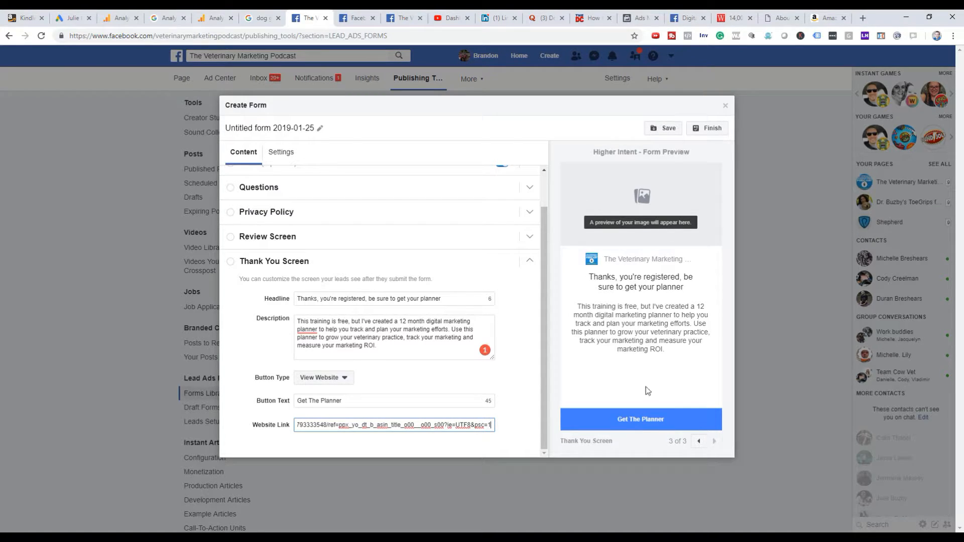
pyautogui.click(673, 128)
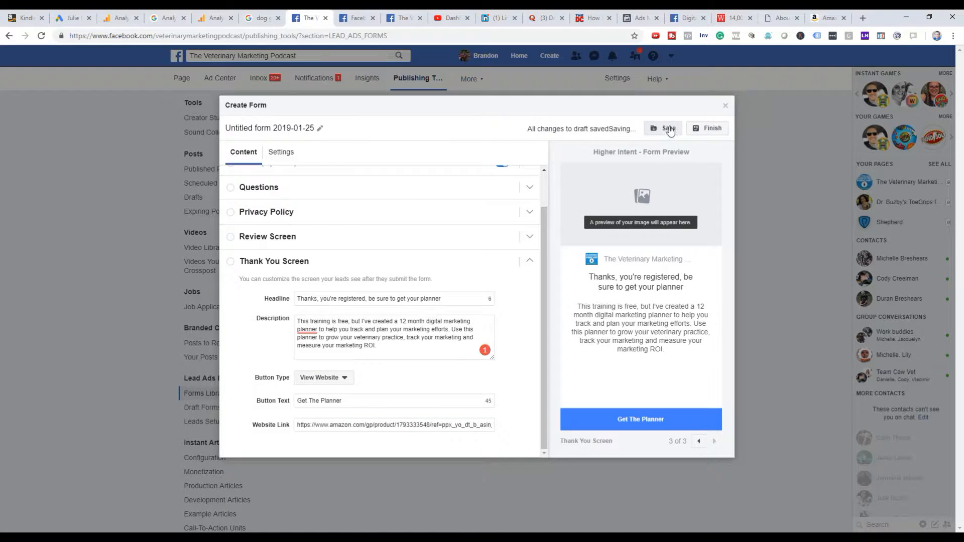
pyautogui.click(693, 128)
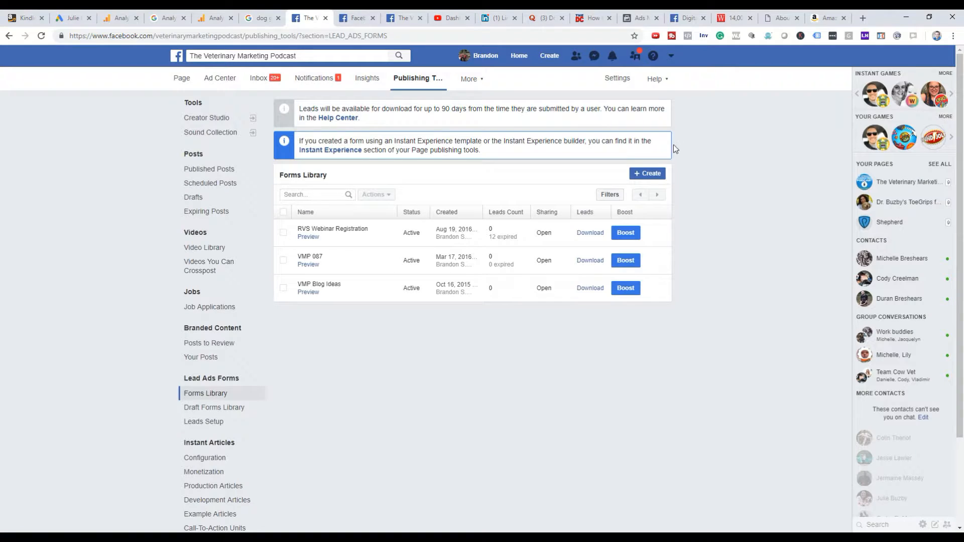
# Go to business.facebook.com and open the ad account's campaigns in Ads Manager.
pyautogui.moveTo(522, 240)
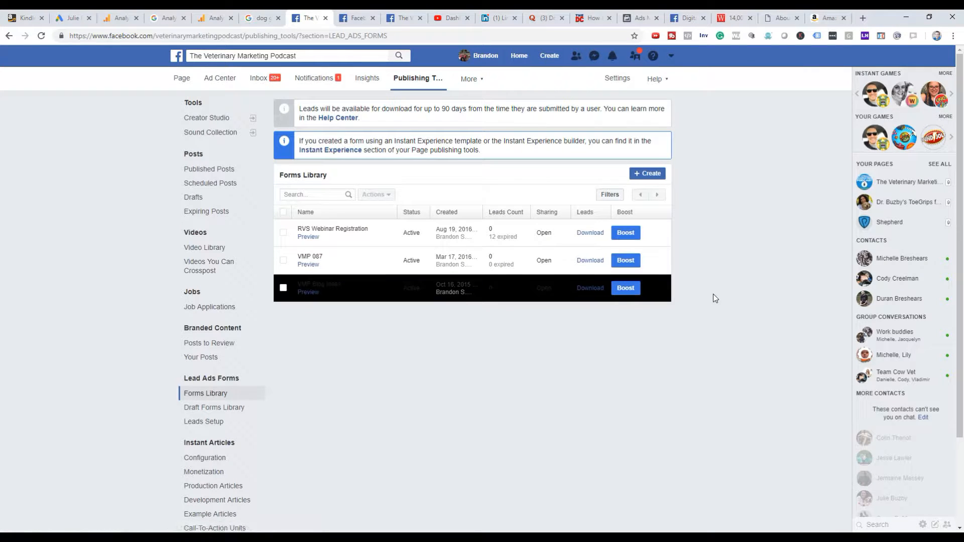
pyautogui.click(176, 56)
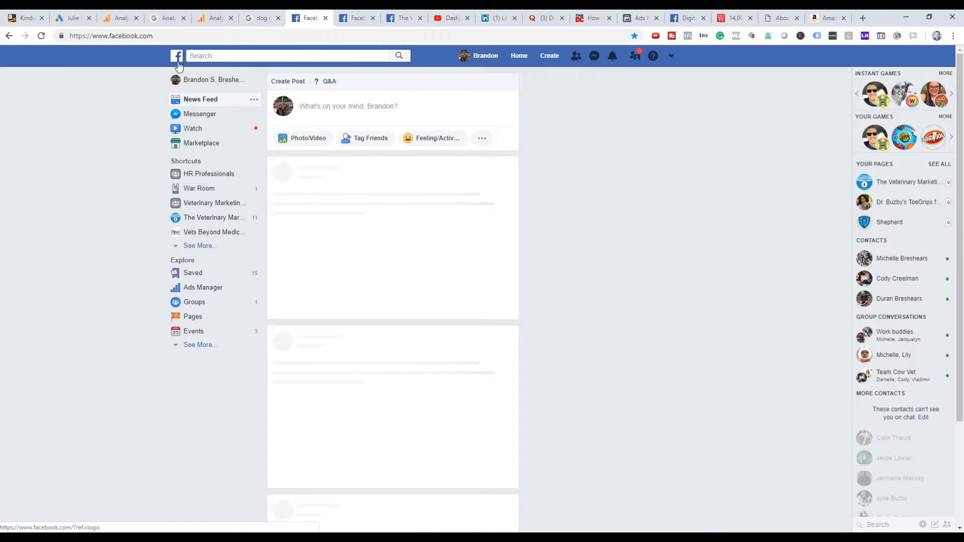
pyautogui.click(190, 34)
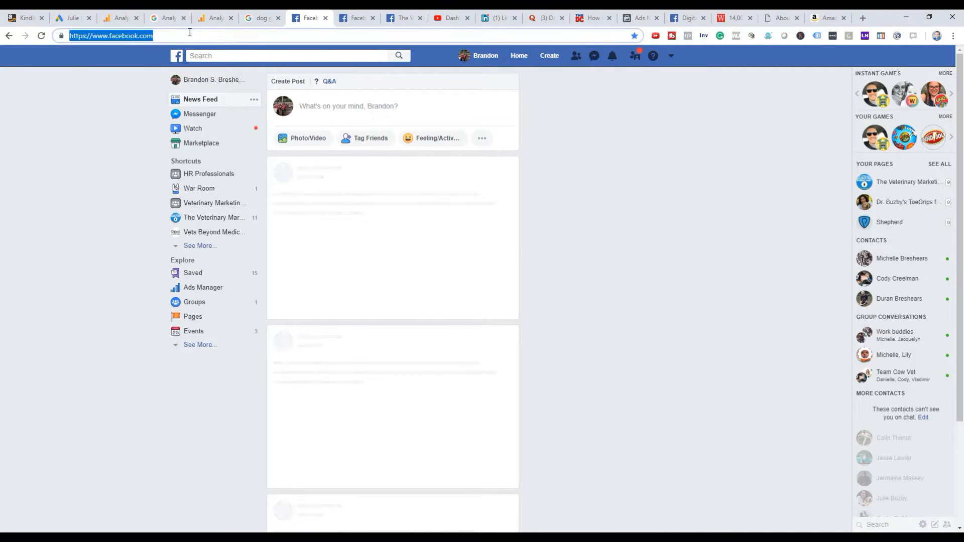
pyautogui.write('business')
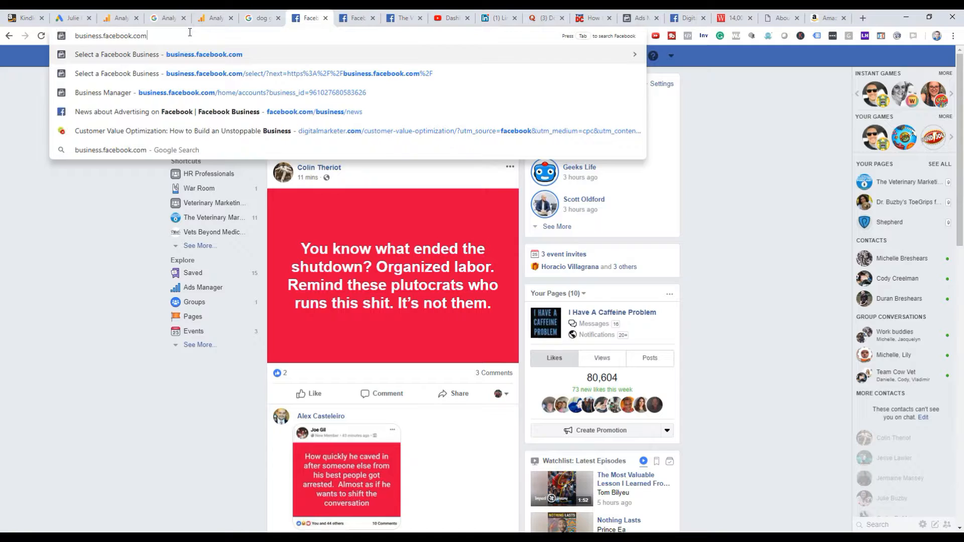
pyautogui.press('Return')
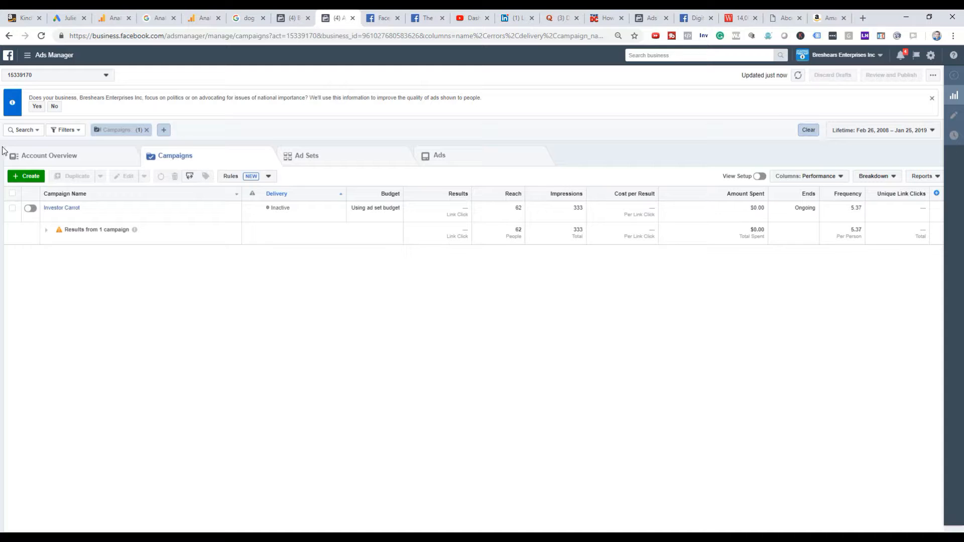
# Create a new campaign with the Lead generation objective, dismissing the earlier unfinished Traffic draft and keeping the default campaign name.
pyautogui.click(26, 176)
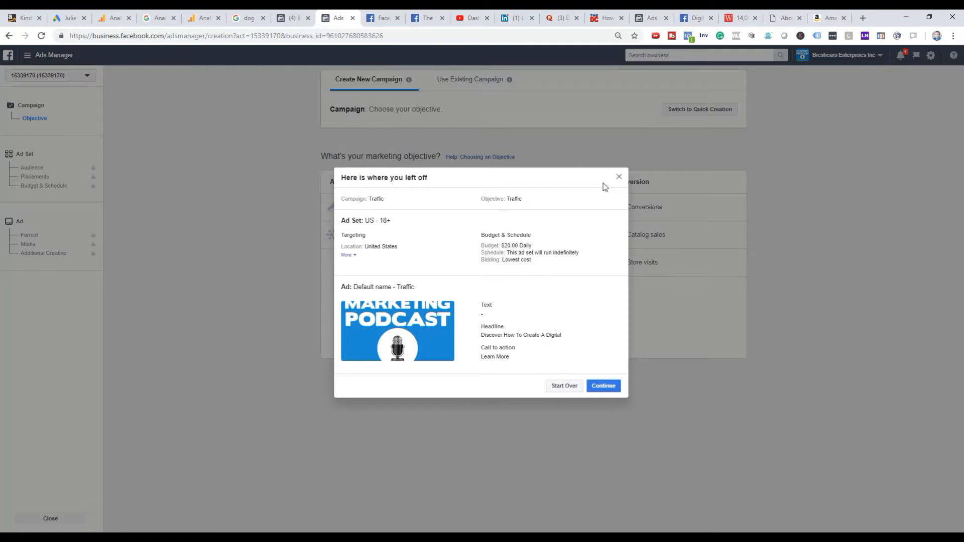
pyautogui.click(619, 177)
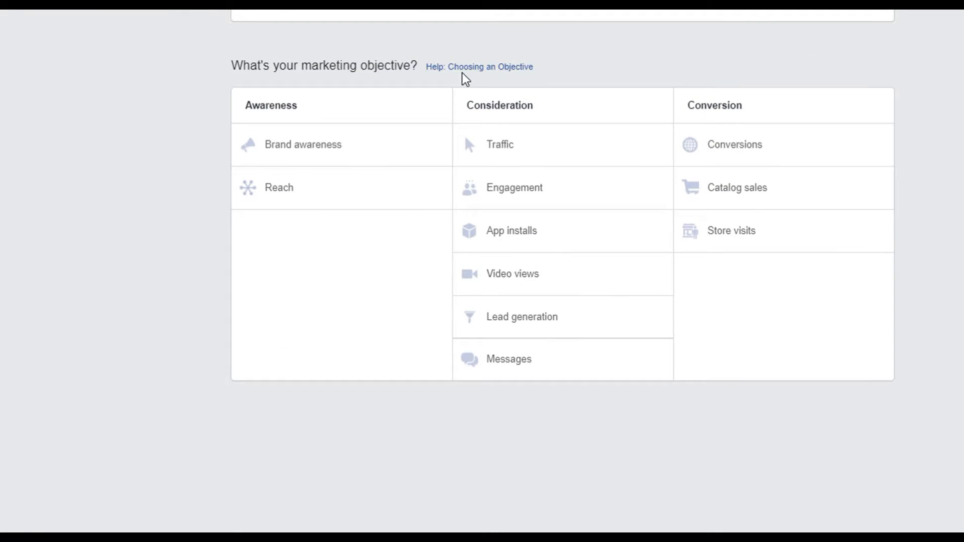
pyautogui.click(511, 320)
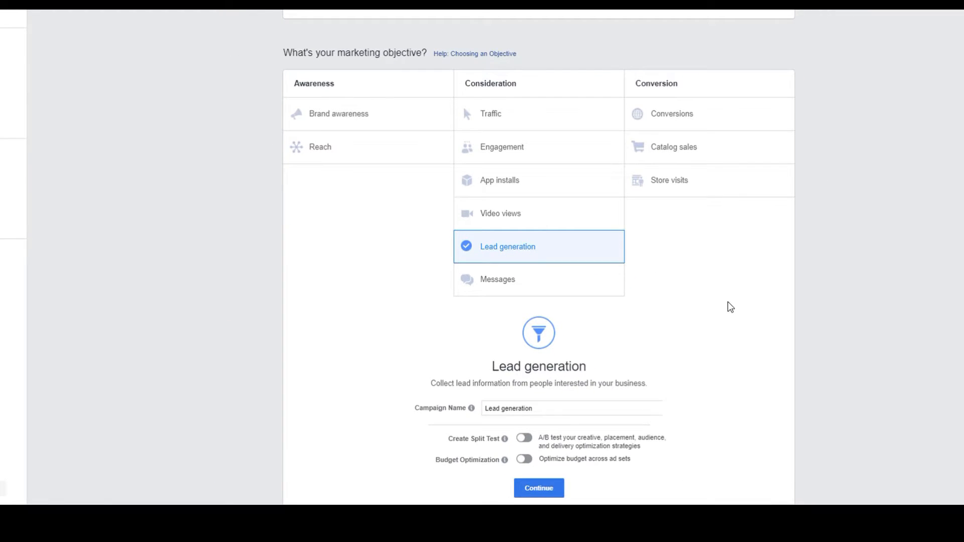
pyautogui.scroll(-1, 731, 307)
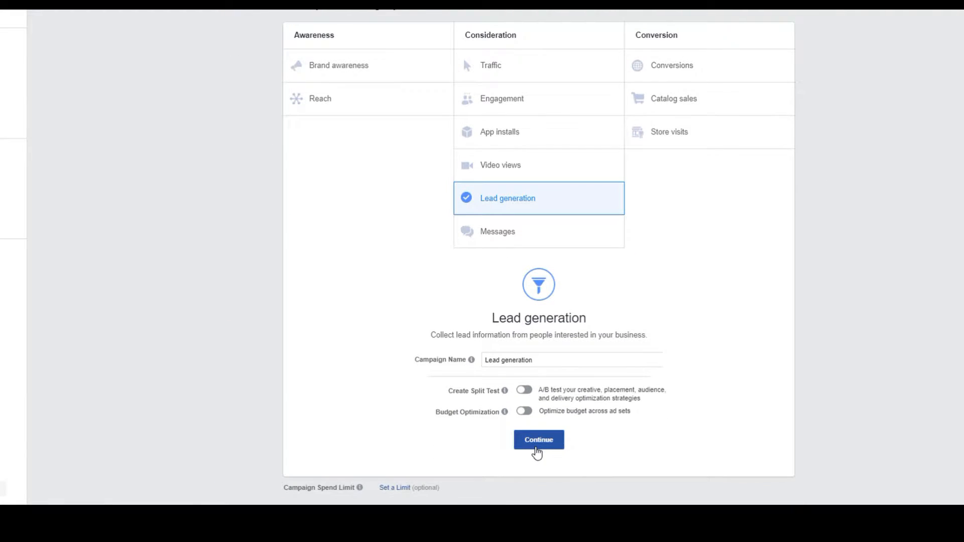
pyautogui.click(536, 445)
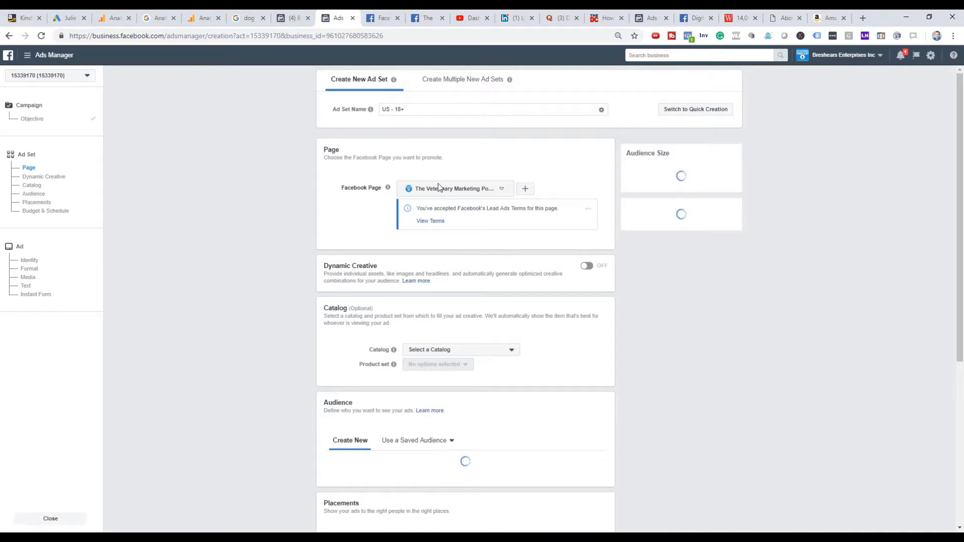
# Review the ad set's page, audience, placement and budget settings and the ad's format, image and text sections.
pyautogui.scroll(-2, 442, 201)
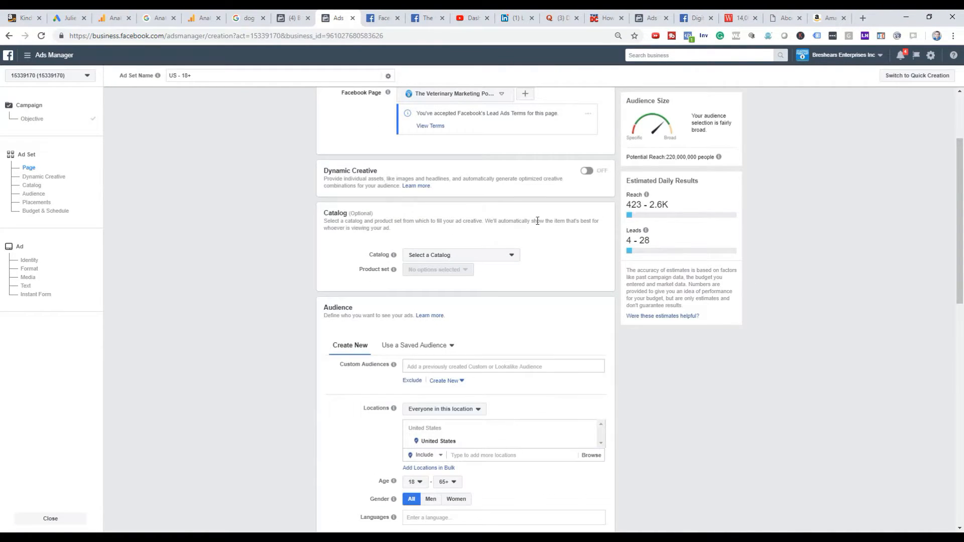
pyautogui.scroll(2, 543, 224)
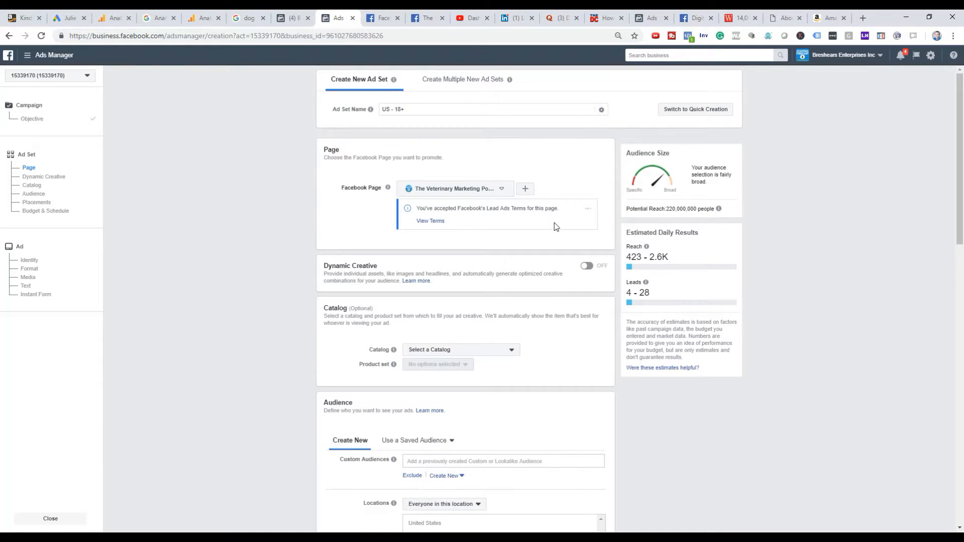
pyautogui.scroll(-4, 556, 227)
pyautogui.scroll(-7, 392, 191)
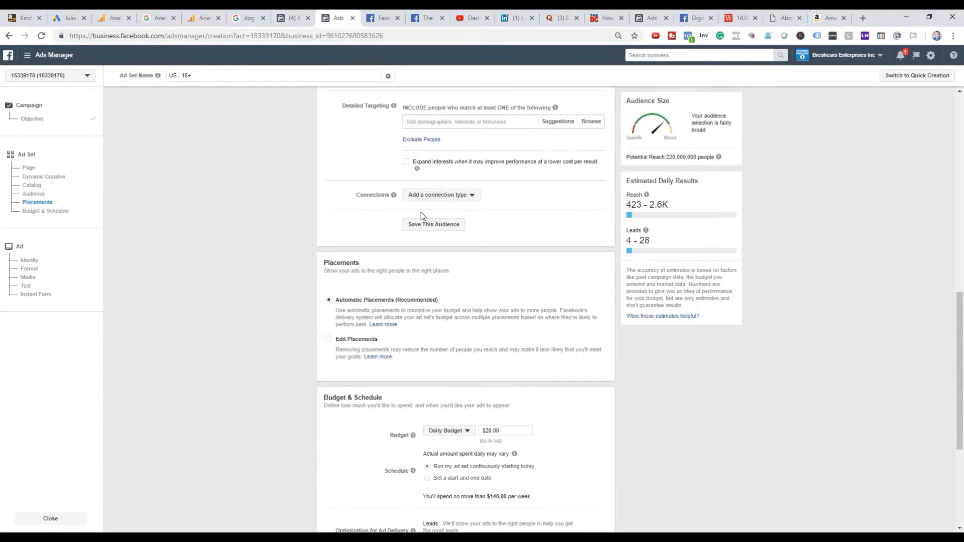
pyautogui.scroll(-4, 420, 216)
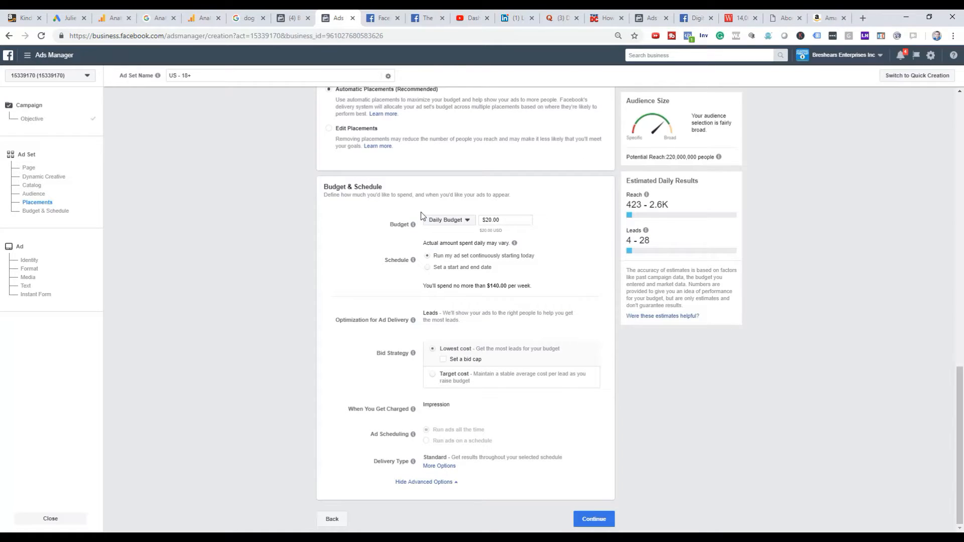
pyautogui.click(49, 253)
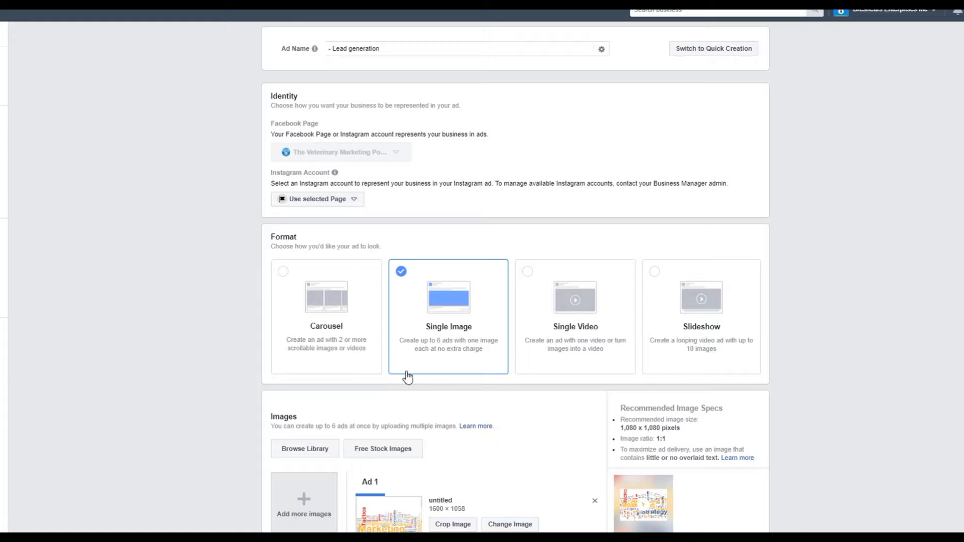
pyautogui.scroll(-1, 496, 384)
pyautogui.scroll(-5, 497, 385)
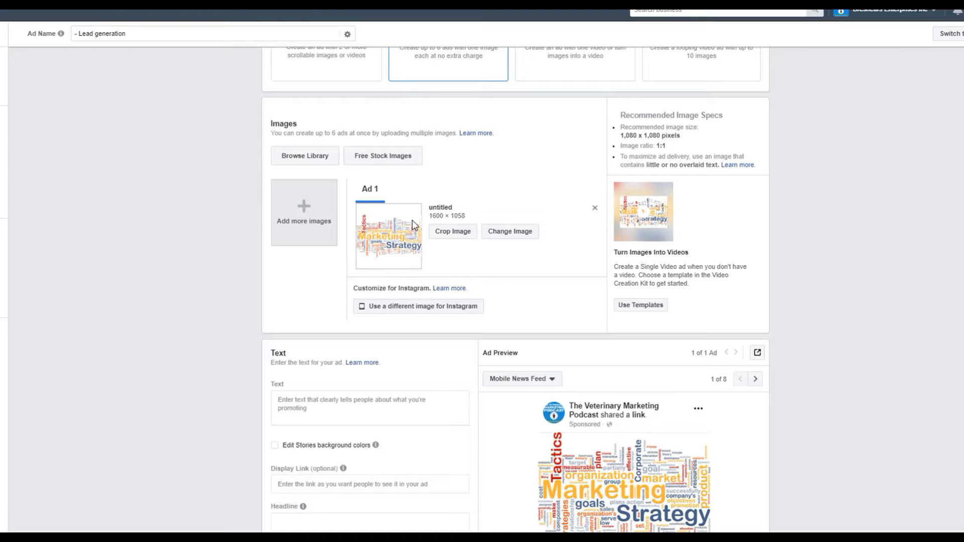
pyautogui.scroll(-4, 563, 199)
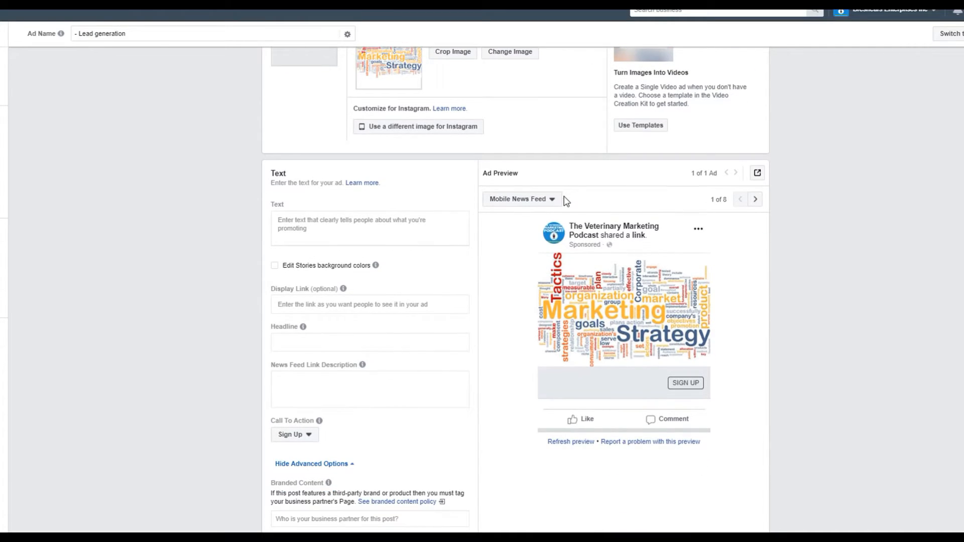
pyautogui.click(391, 225)
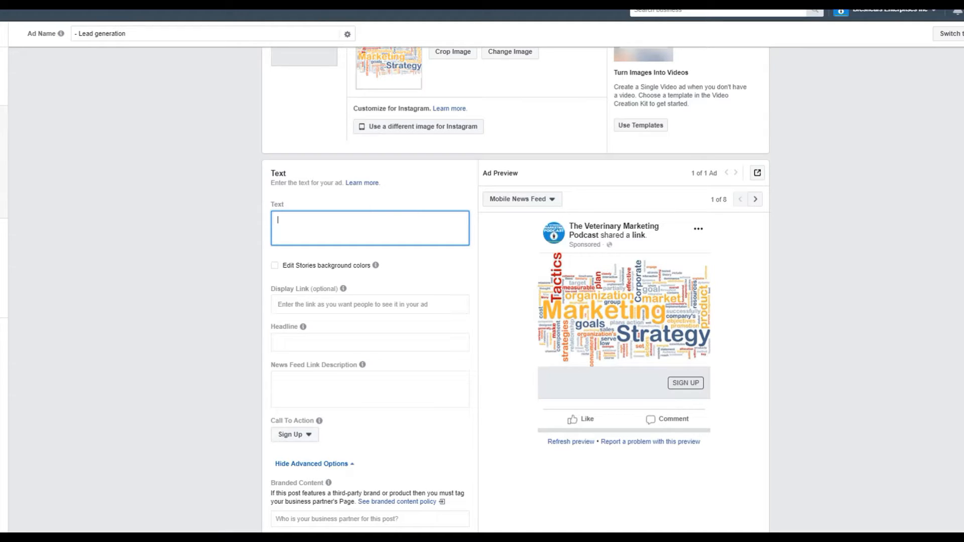
# Return to the ad set, switch its placements to Edit Placements and check which platforms are available.
pyautogui.click(2, 126)
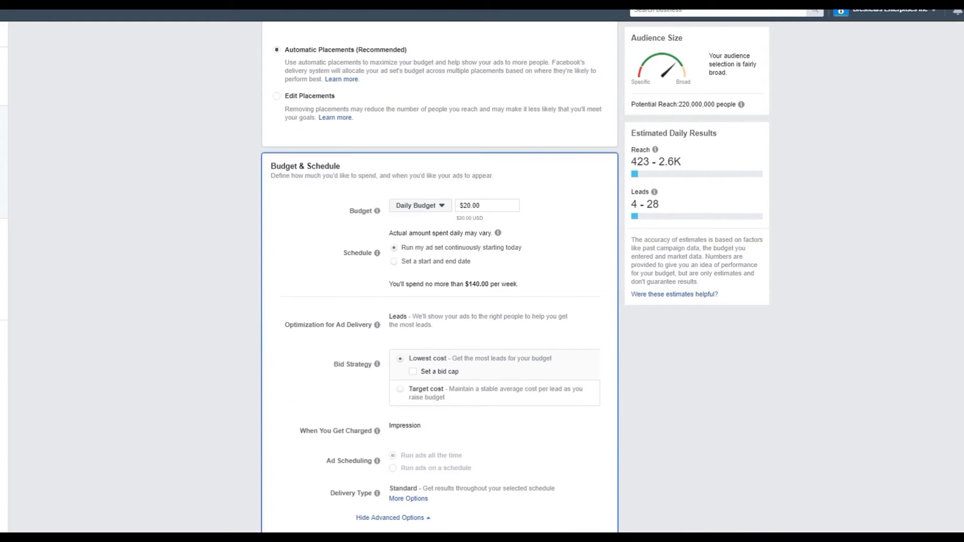
pyautogui.click(2, 181)
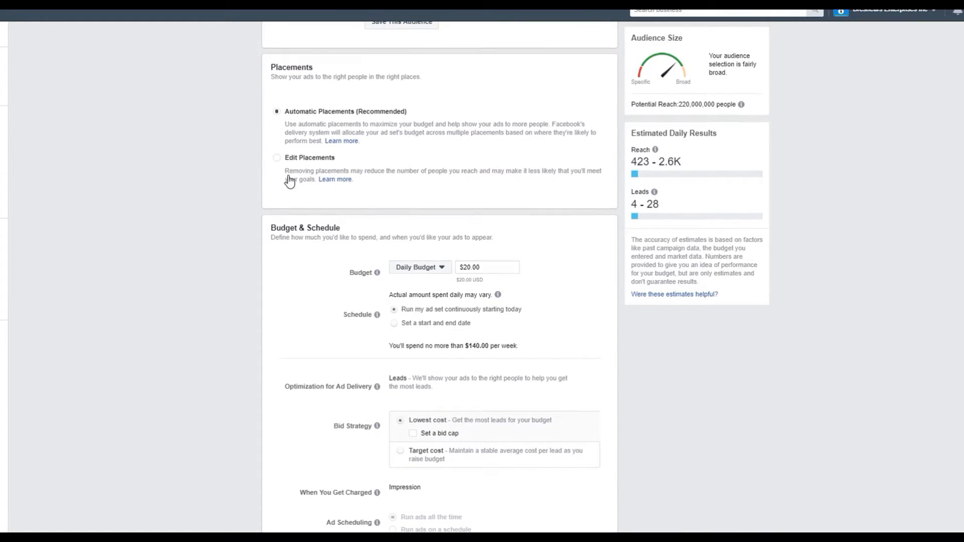
pyautogui.click(275, 159)
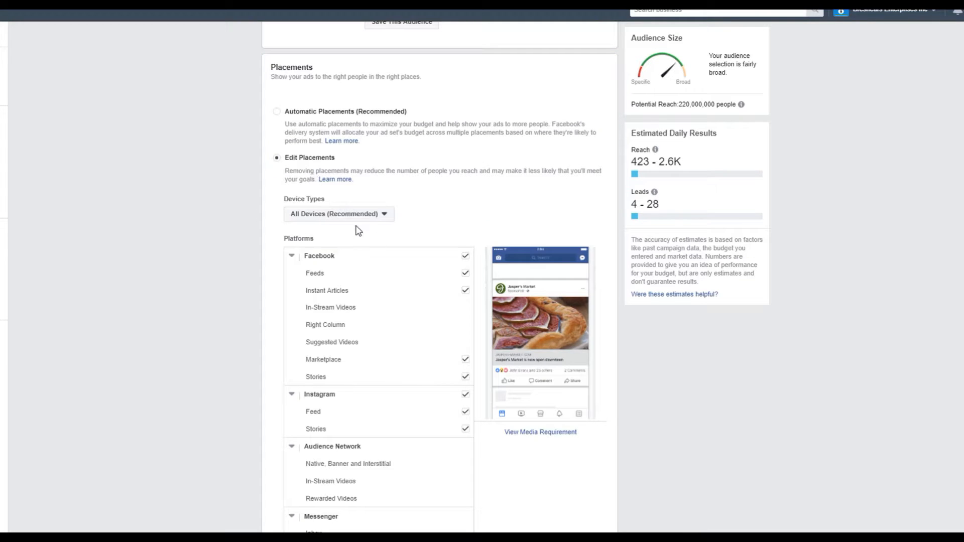
pyautogui.scroll(-3, 409, 477)
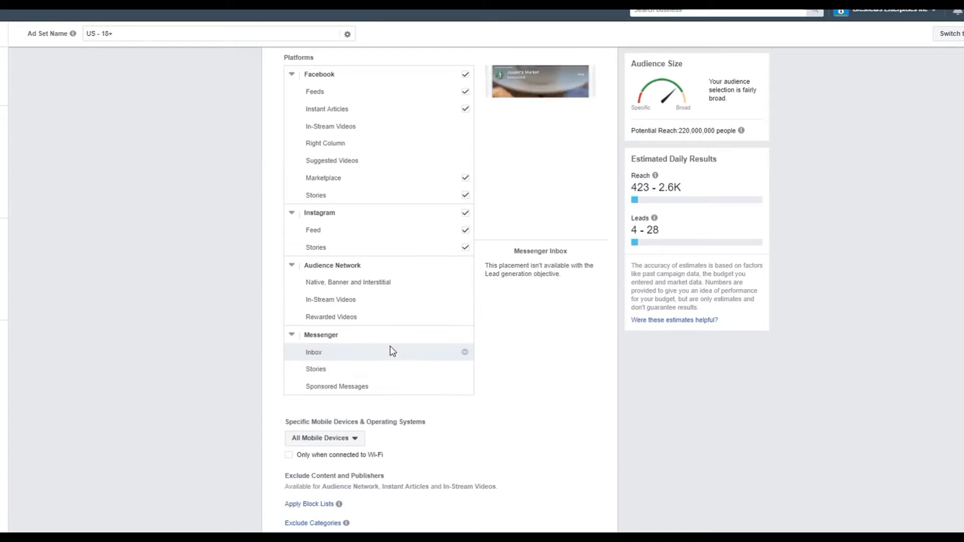
pyautogui.scroll(3, 391, 349)
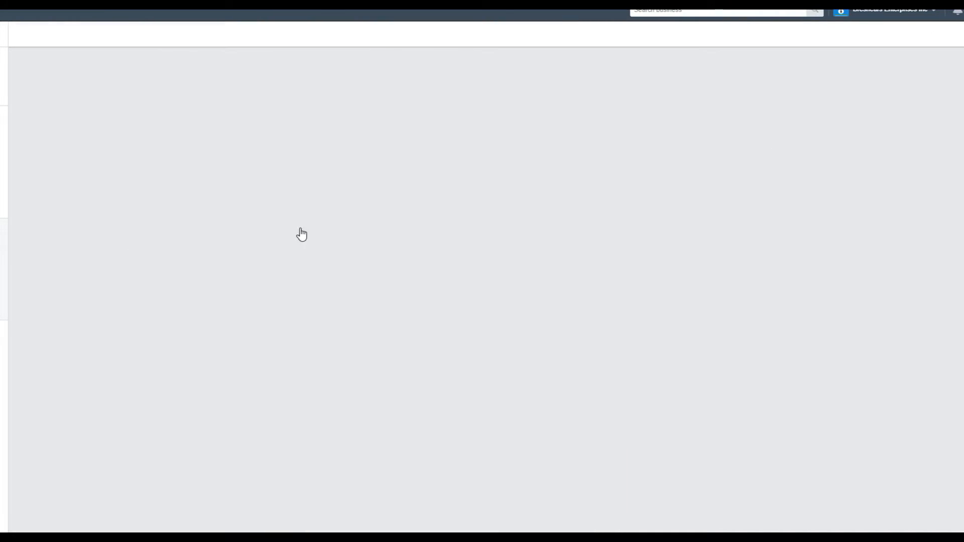
# Enter "Here's the ad text" as the main text of the single image ad.
pyautogui.scroll(-1, 432, 239)
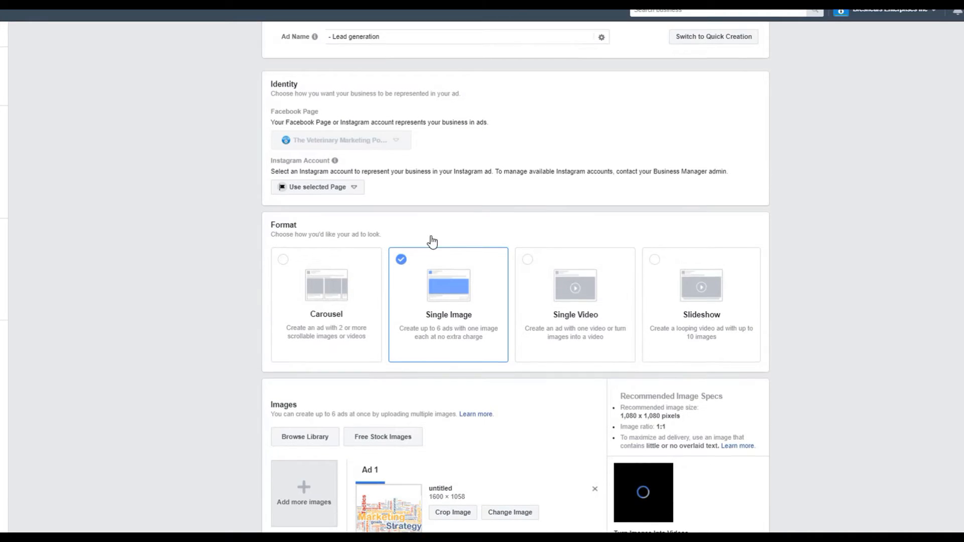
pyautogui.scroll(-8, 401, 243)
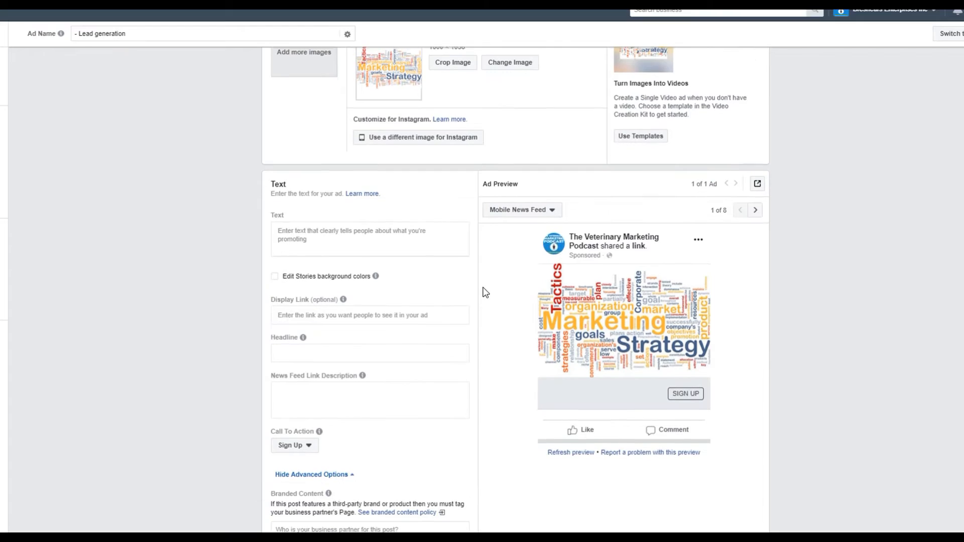
pyautogui.click(384, 242)
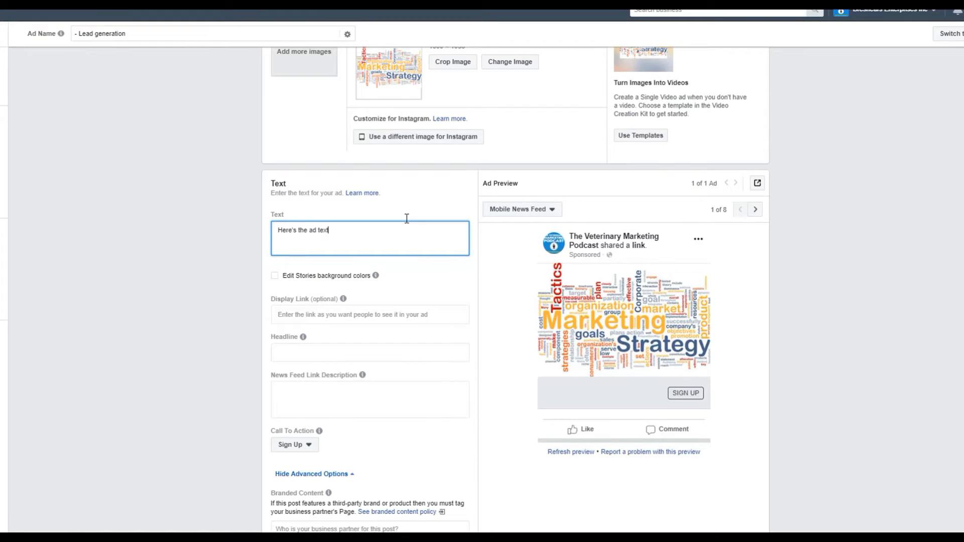
pyautogui.write("Here's the ad text")
pyautogui.press('Tab')
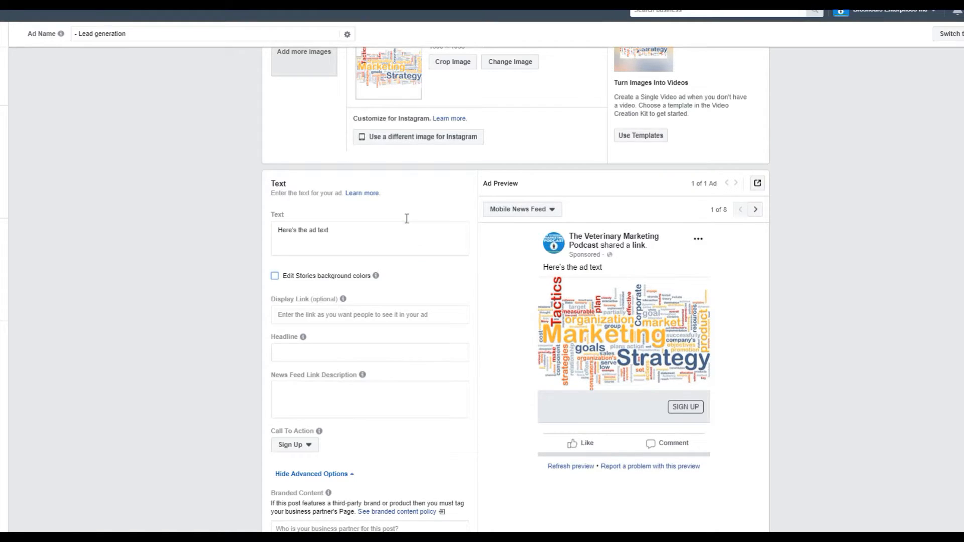
# Set the ad's headline to "Learn How To Create A digital Marketing Calendar", leaving the display link empty.
pyautogui.click(431, 318)
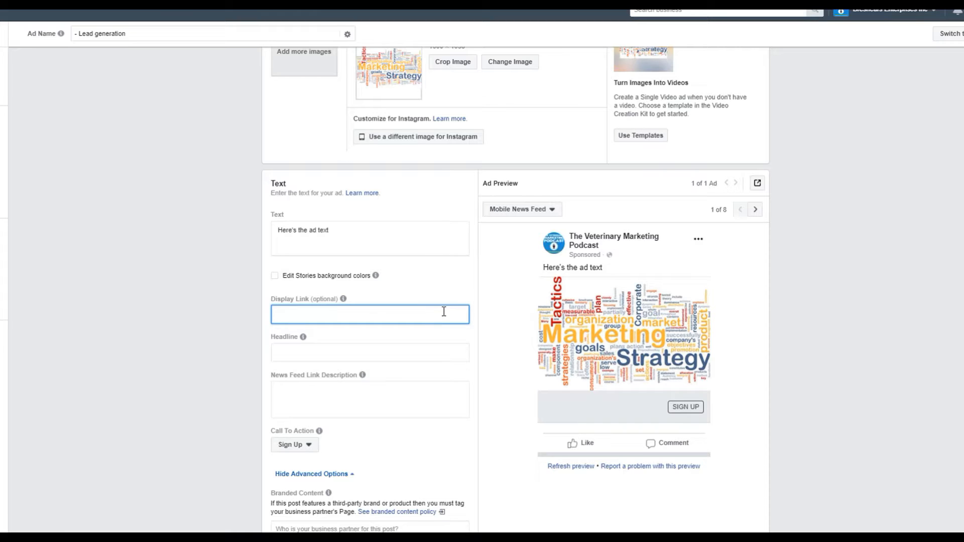
pyautogui.press('Tab')
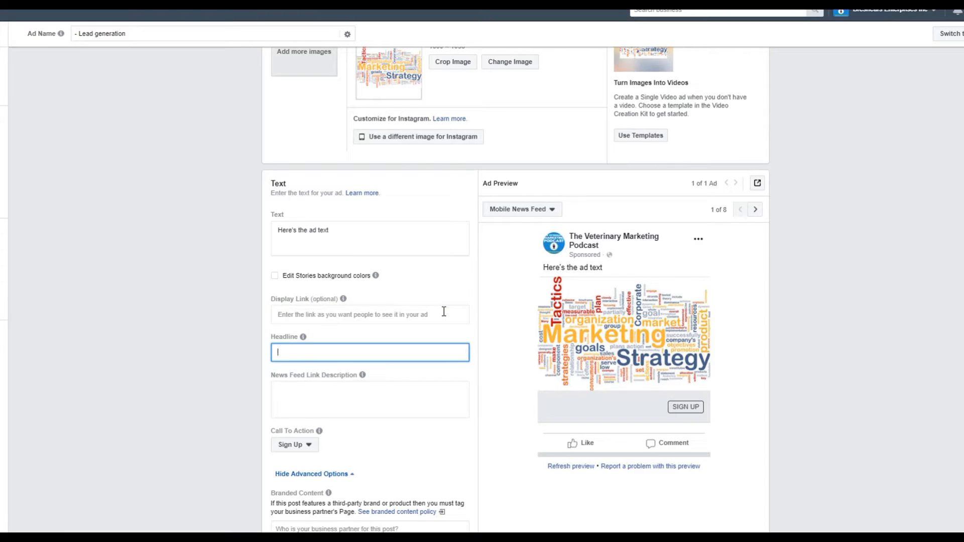
pyautogui.write('Want to learn how t')
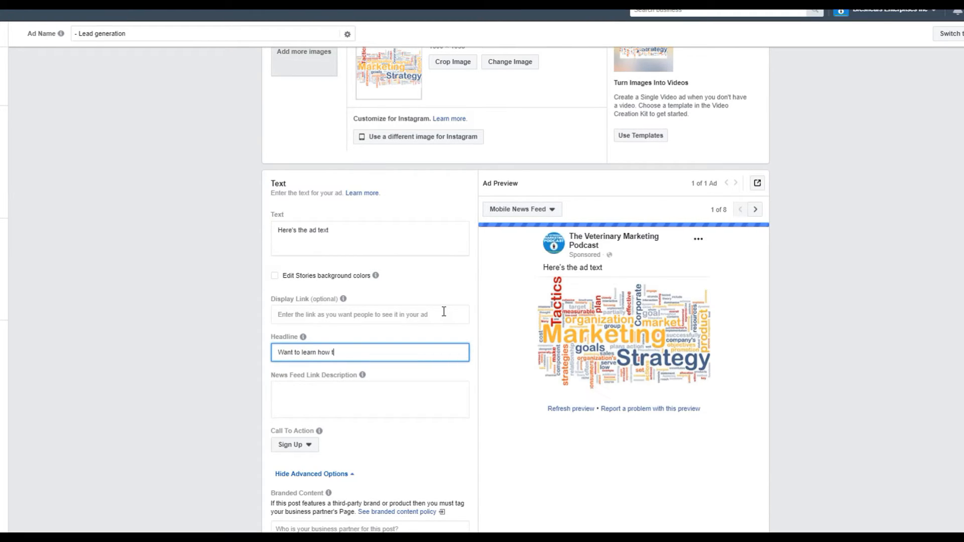
pyautogui.write('o crea')
pyautogui.hotkey('ctrl', 'a')
pyautogui.write('Cre')
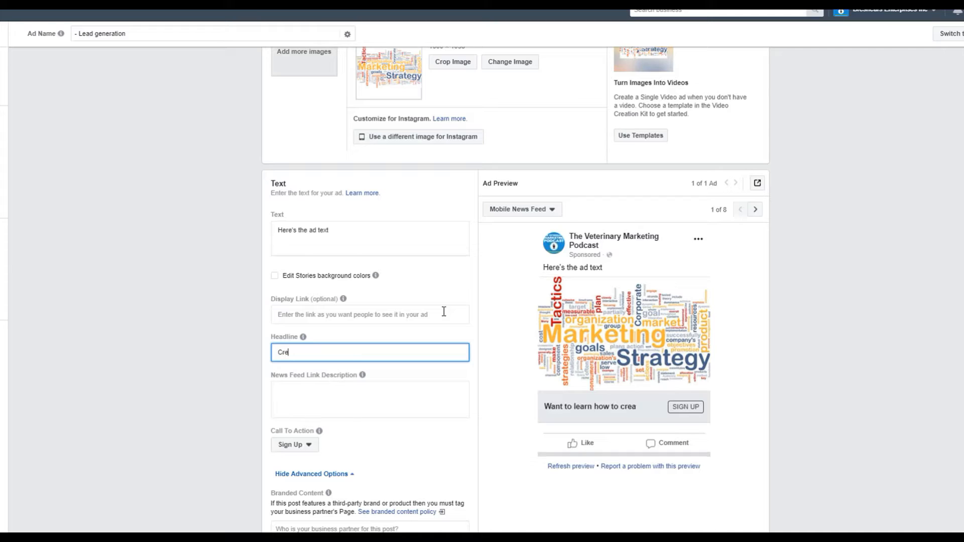
pyautogui.write('Leanr')
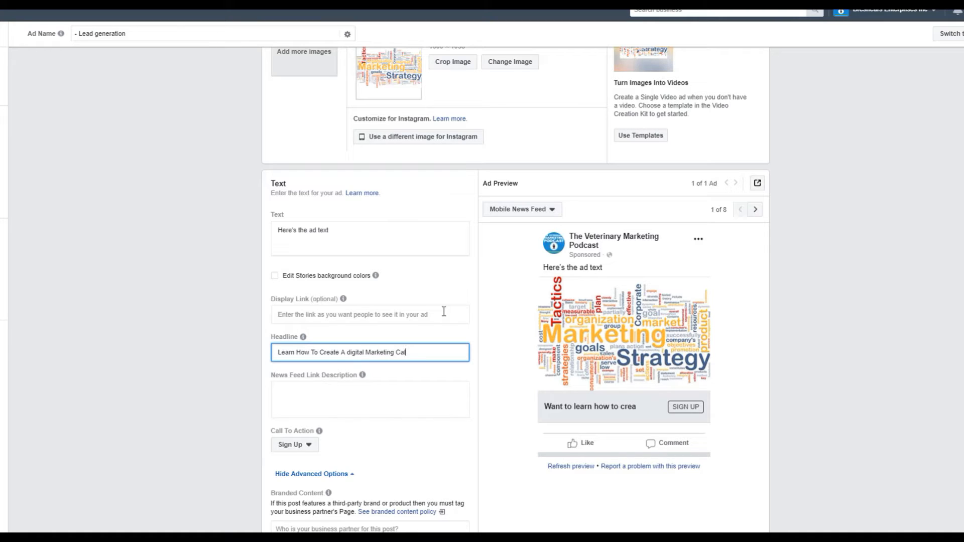
pyautogui.press('Tab')
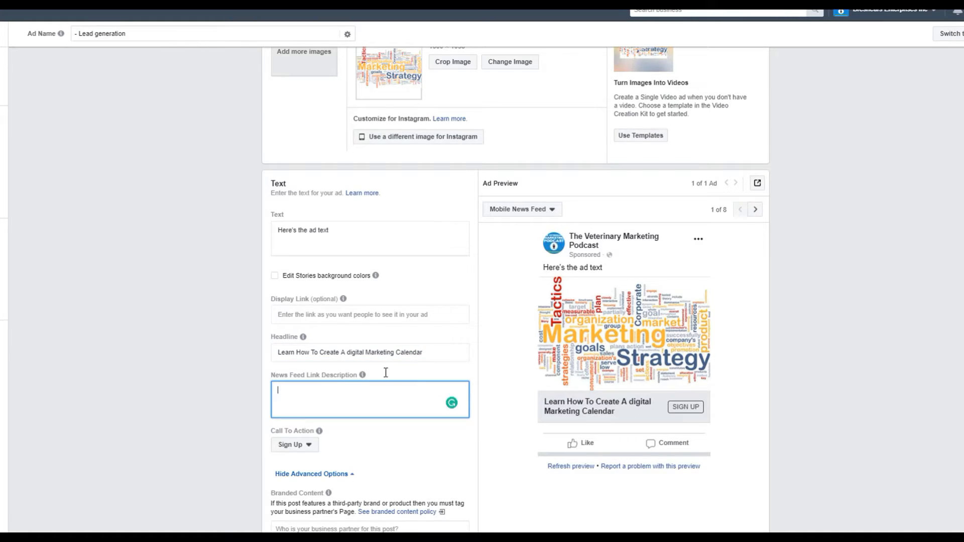
# Change the ad's call to action to Learn More.
pyautogui.scroll(-4, 472, 428)
pyautogui.click(294, 264)
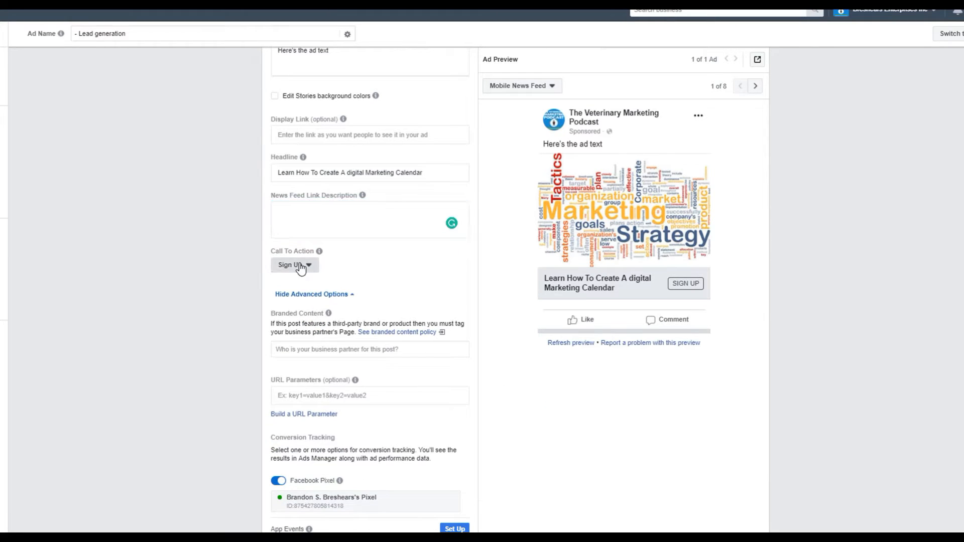
pyautogui.click(302, 355)
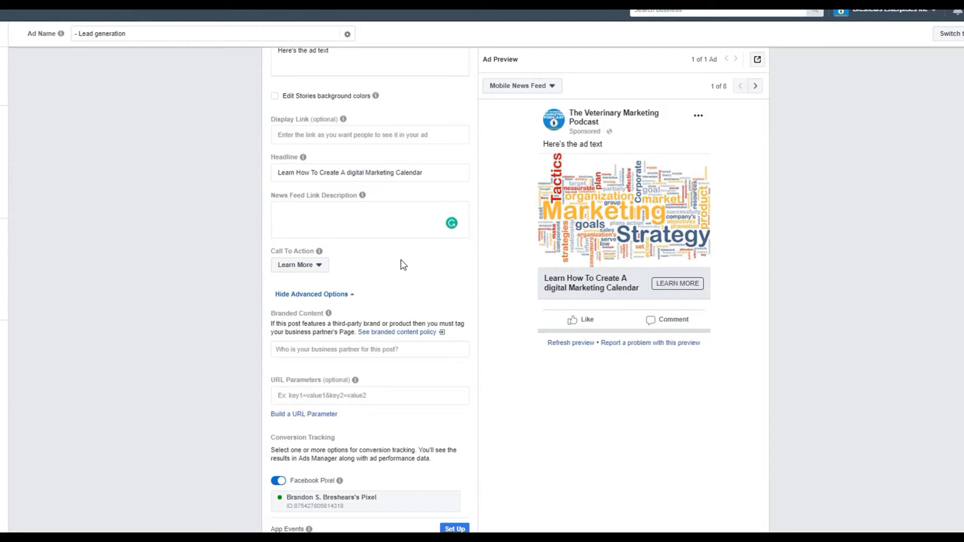
# Review the ad's conversion tracking, instant form and format sections and its Mobile News Feed preview.
pyautogui.scroll(-3, 394, 296)
pyautogui.scroll(-2, 393, 307)
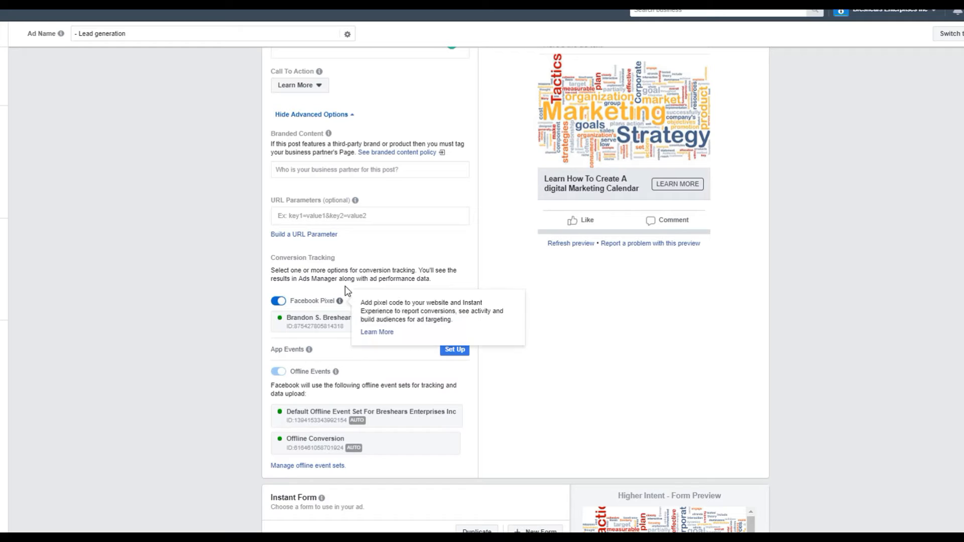
pyautogui.scroll(-5, 382, 331)
pyautogui.scroll(-2, 408, 337)
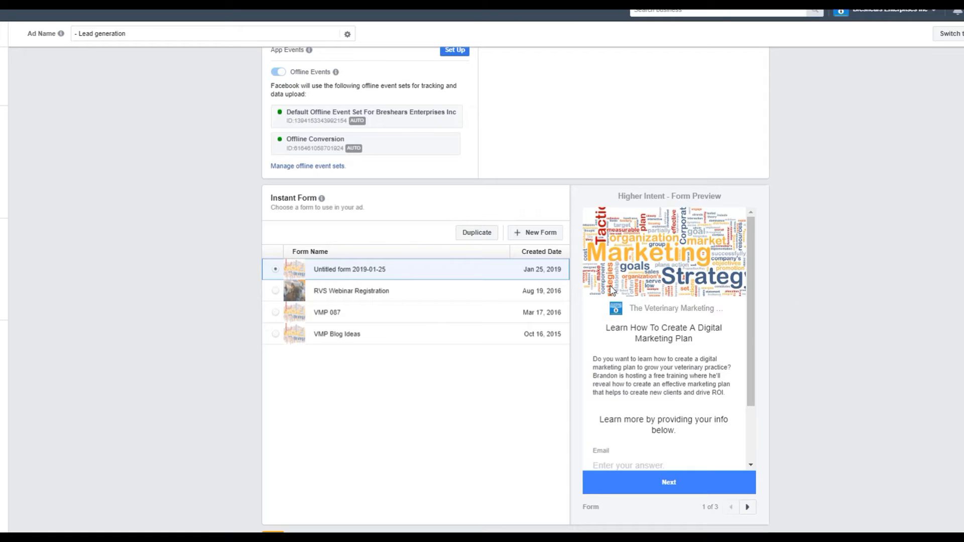
pyautogui.scroll(-5, 641, 294)
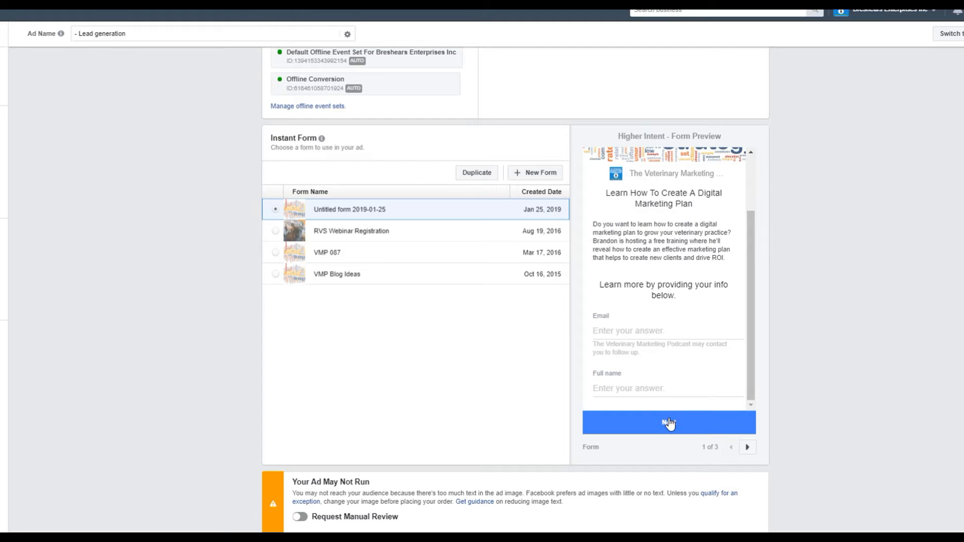
pyautogui.scroll(7, 566, 351)
pyautogui.scroll(15, 566, 351)
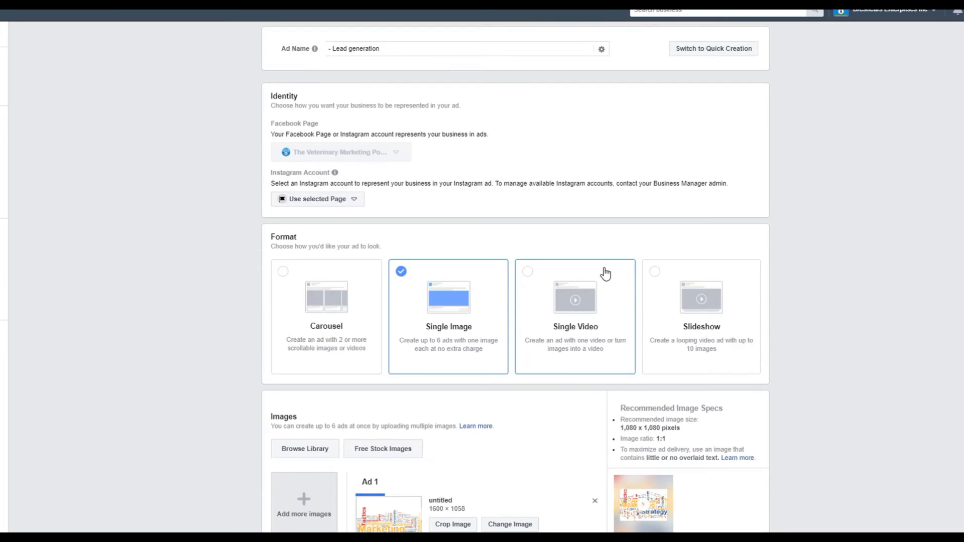
pyautogui.scroll(-13, 605, 273)
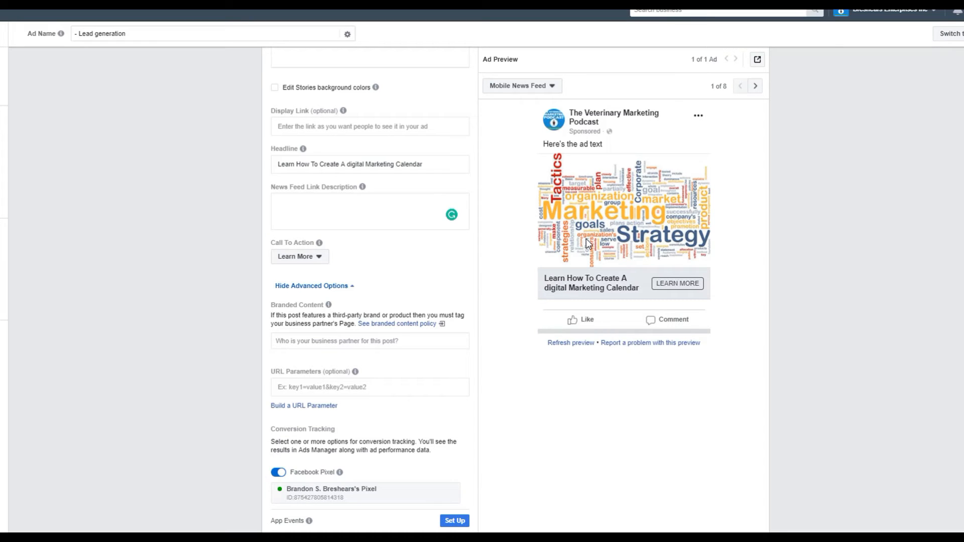
# Page the selected instant form's preview from the questions through the review screen to the thank-you screen.
pyautogui.scroll(-12, 589, 242)
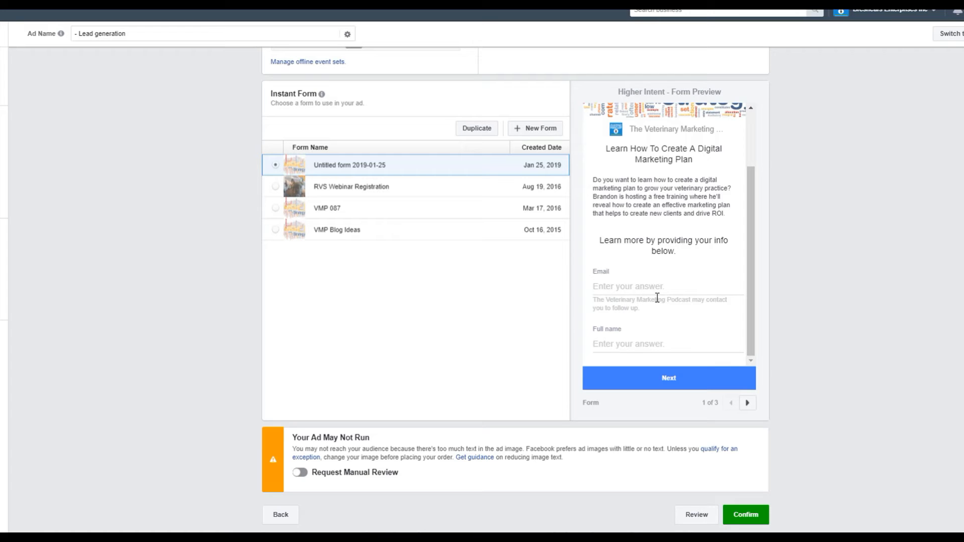
pyautogui.click(749, 403)
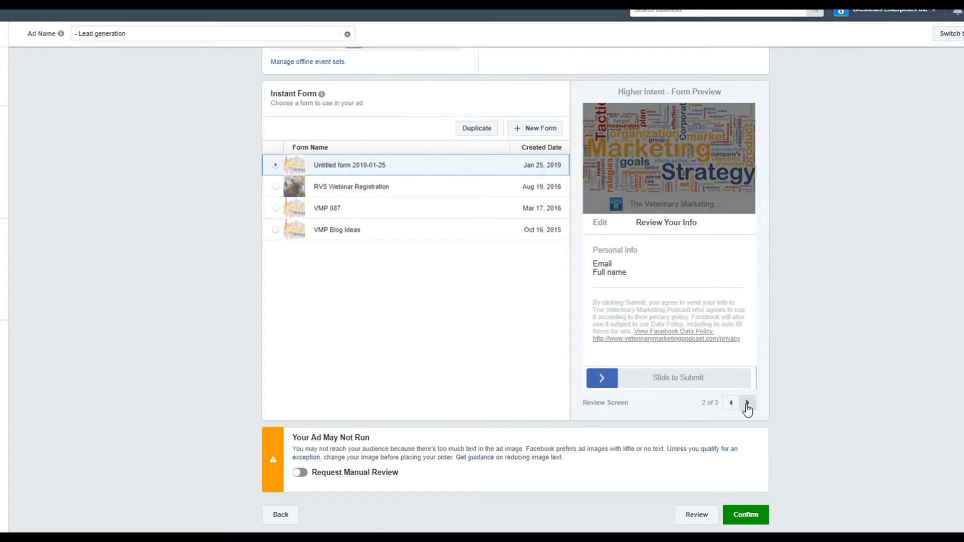
pyautogui.click(747, 403)
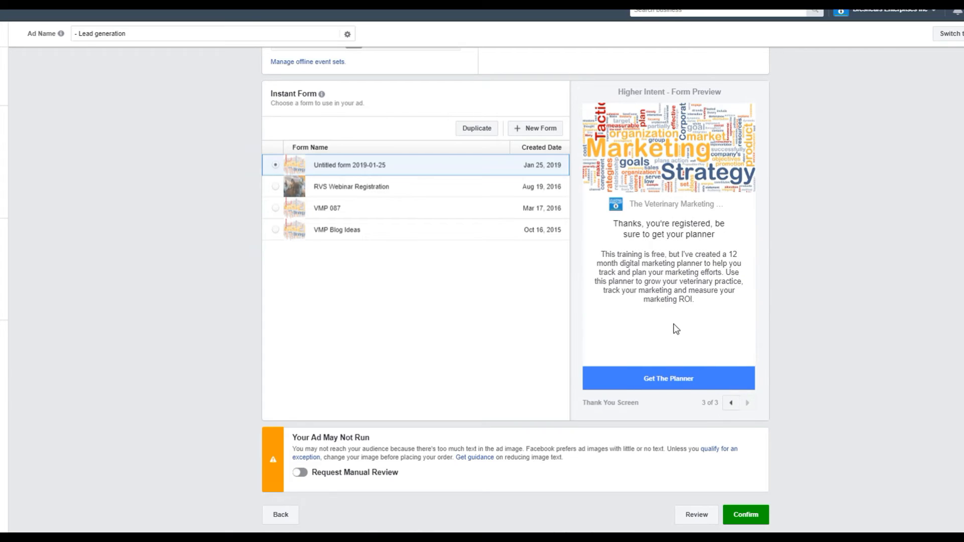